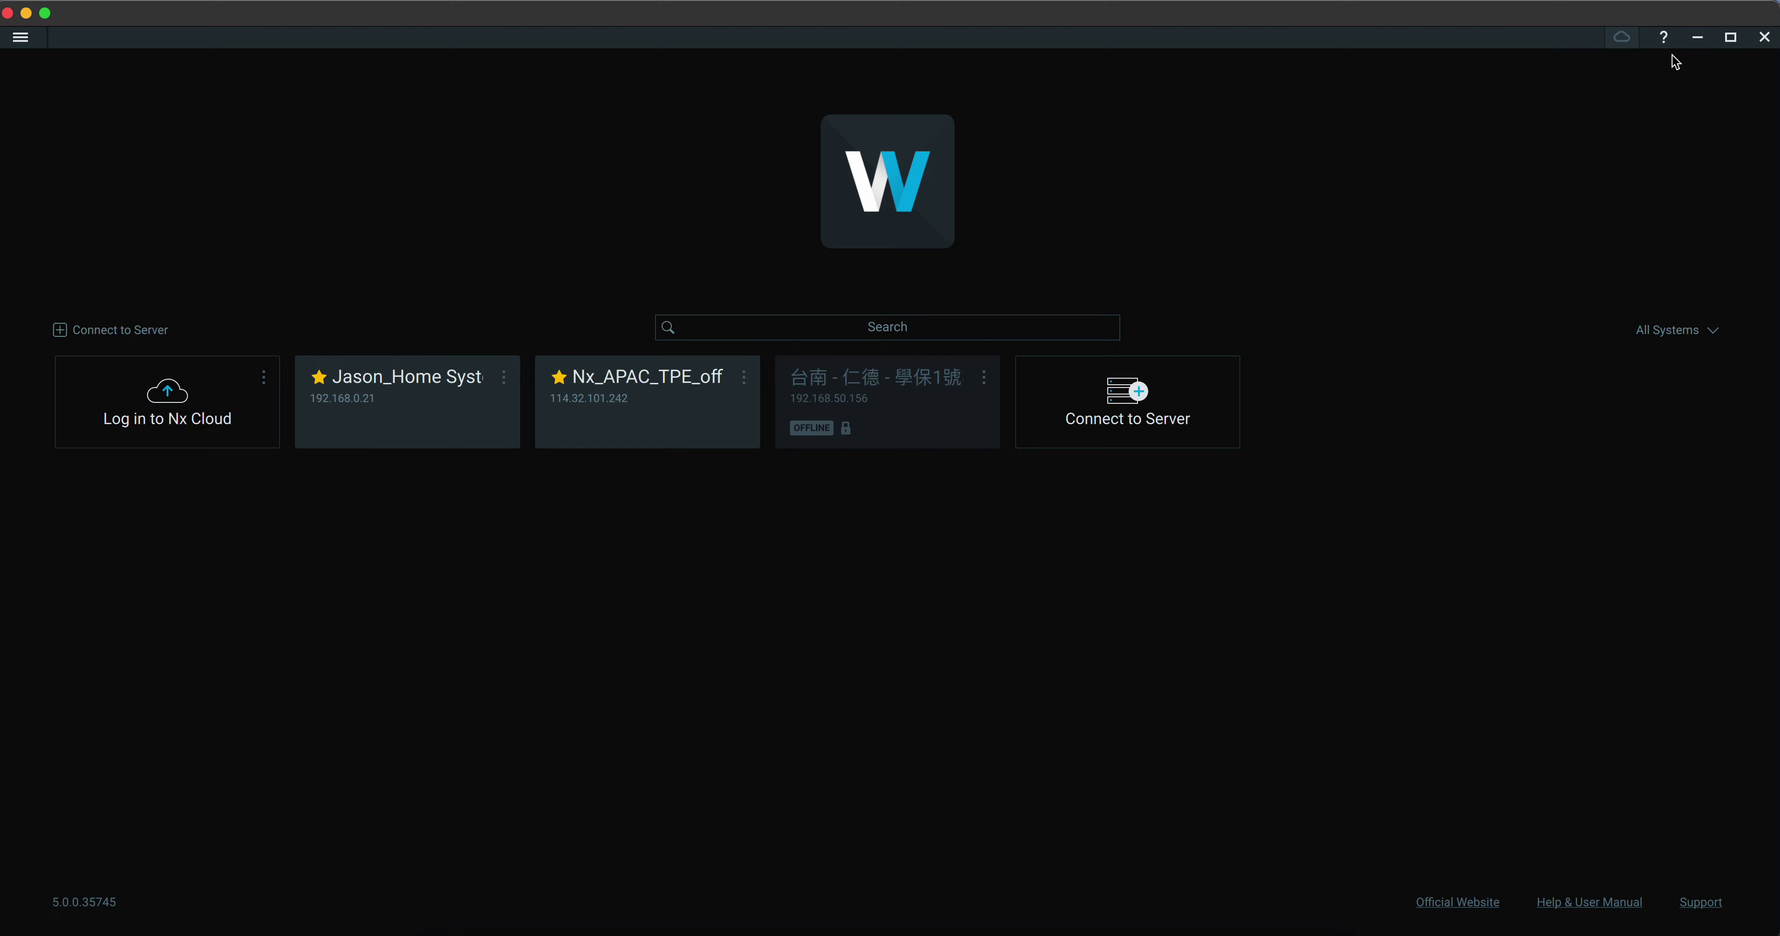
# Step: Log in to Nx Cloud with the account e-mail, the password, and the authenticator verification code
pyautogui.click(1624, 38)
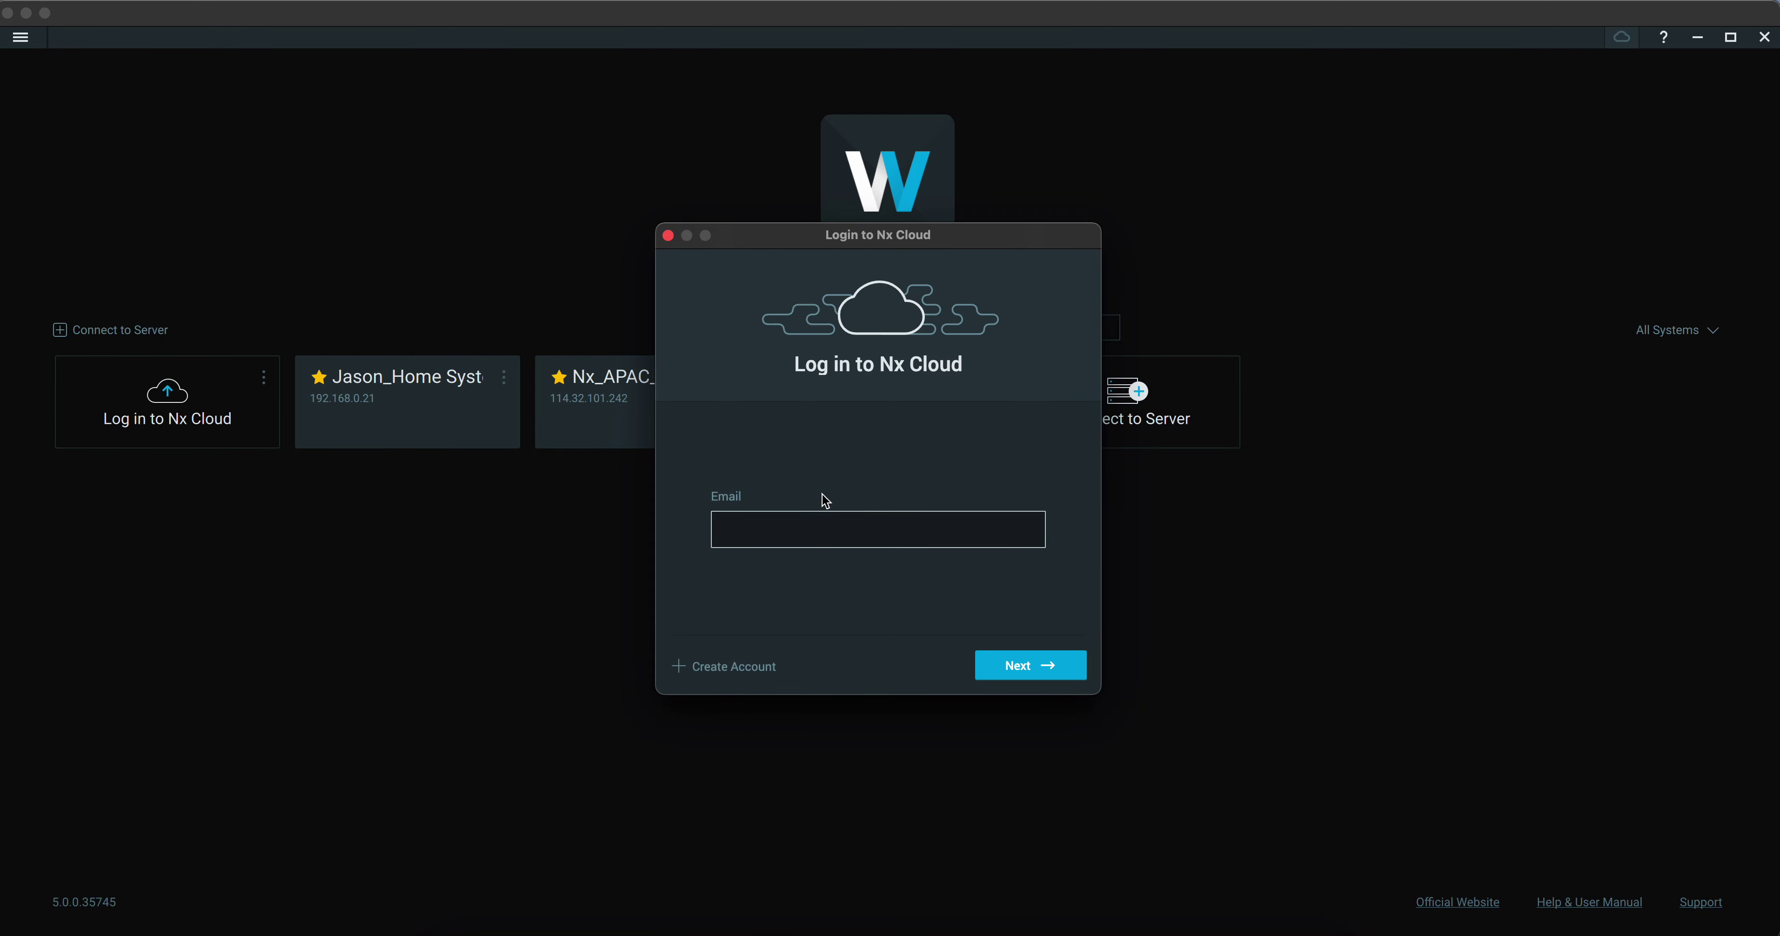
pyautogui.click(833, 542)
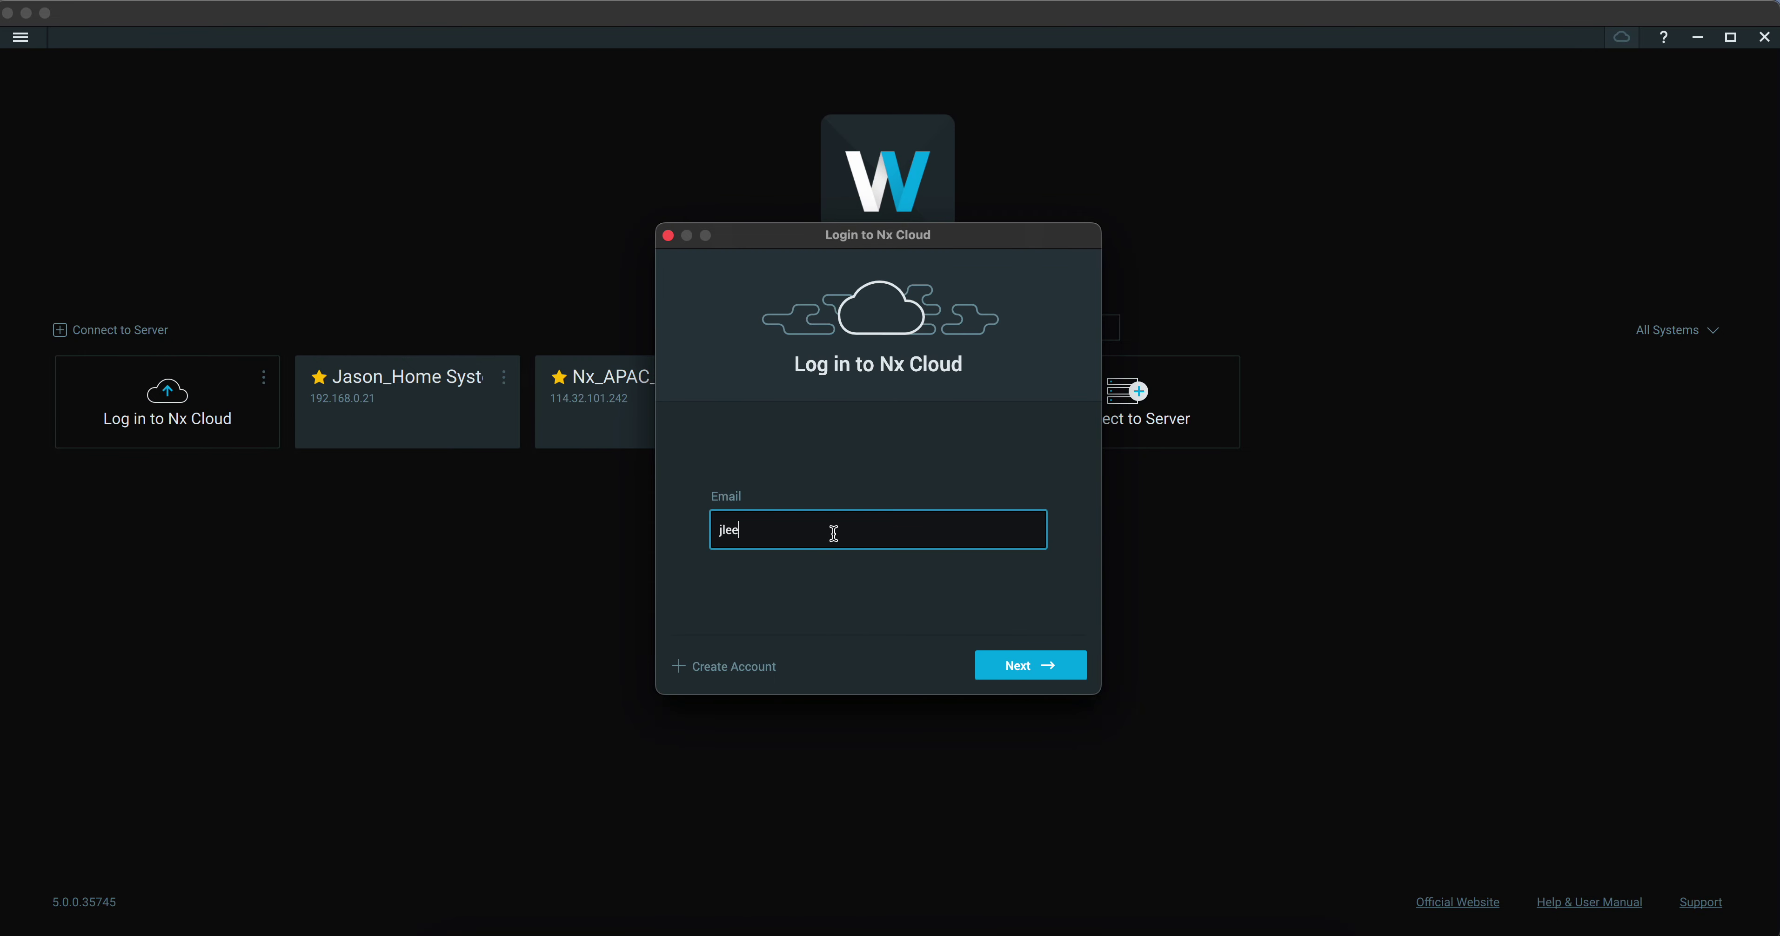
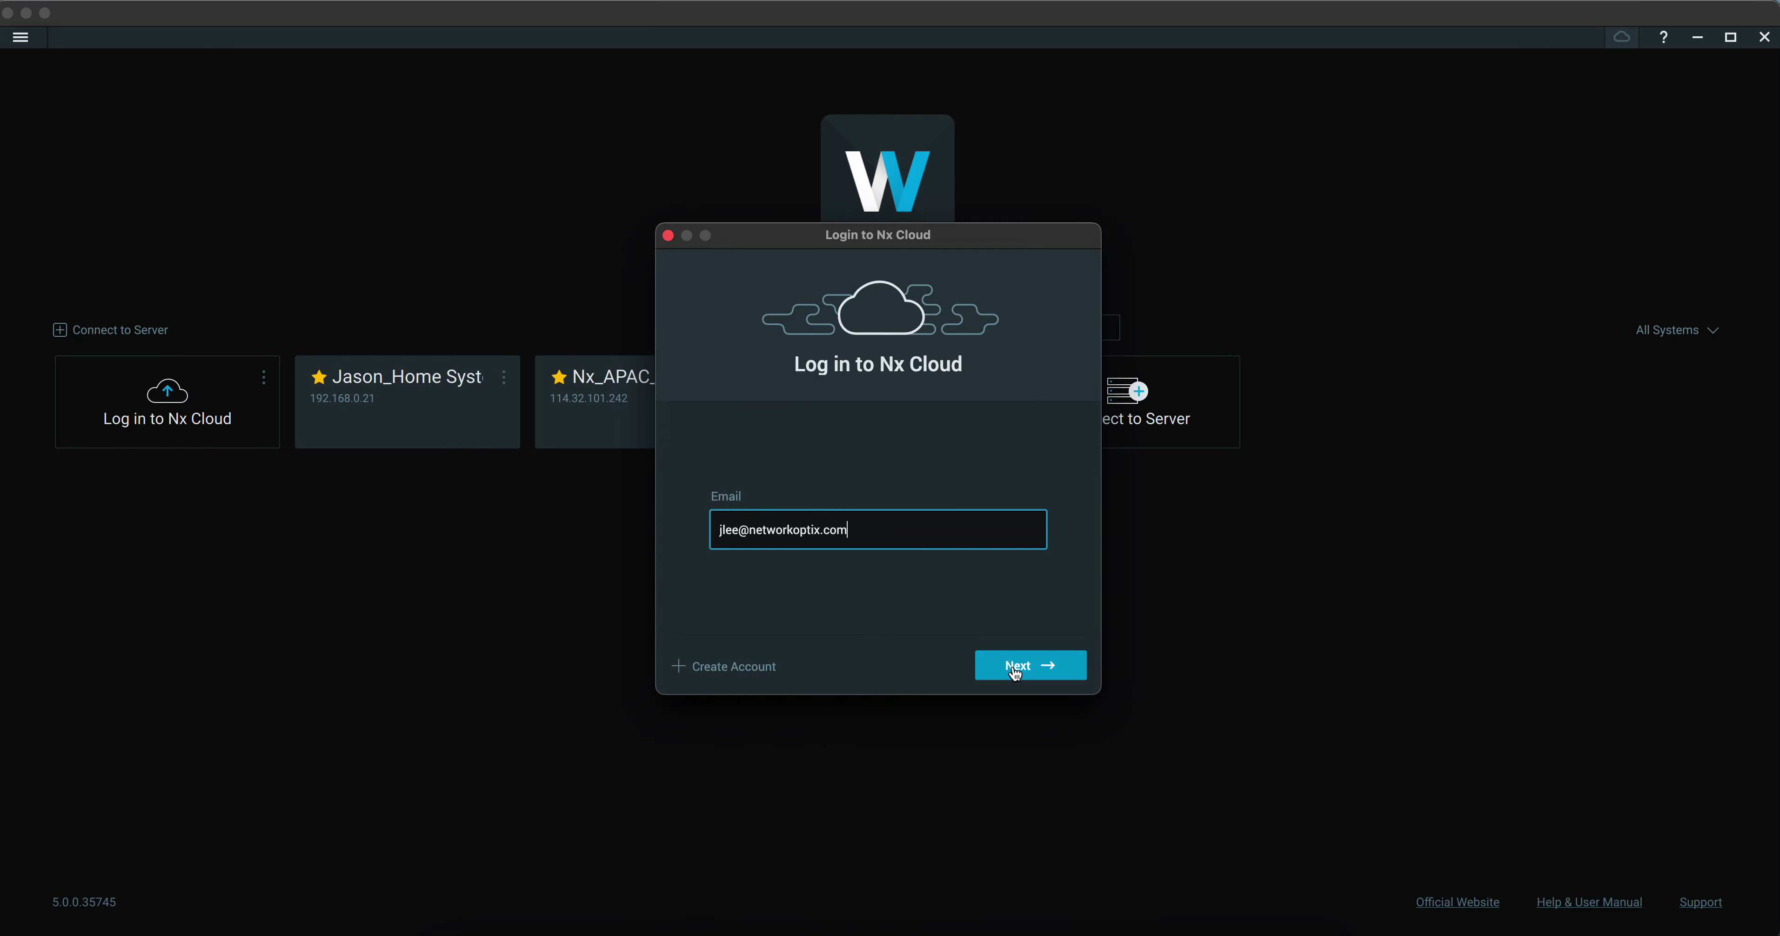
pyautogui.click(1026, 665)
pyautogui.write('••••••••••')
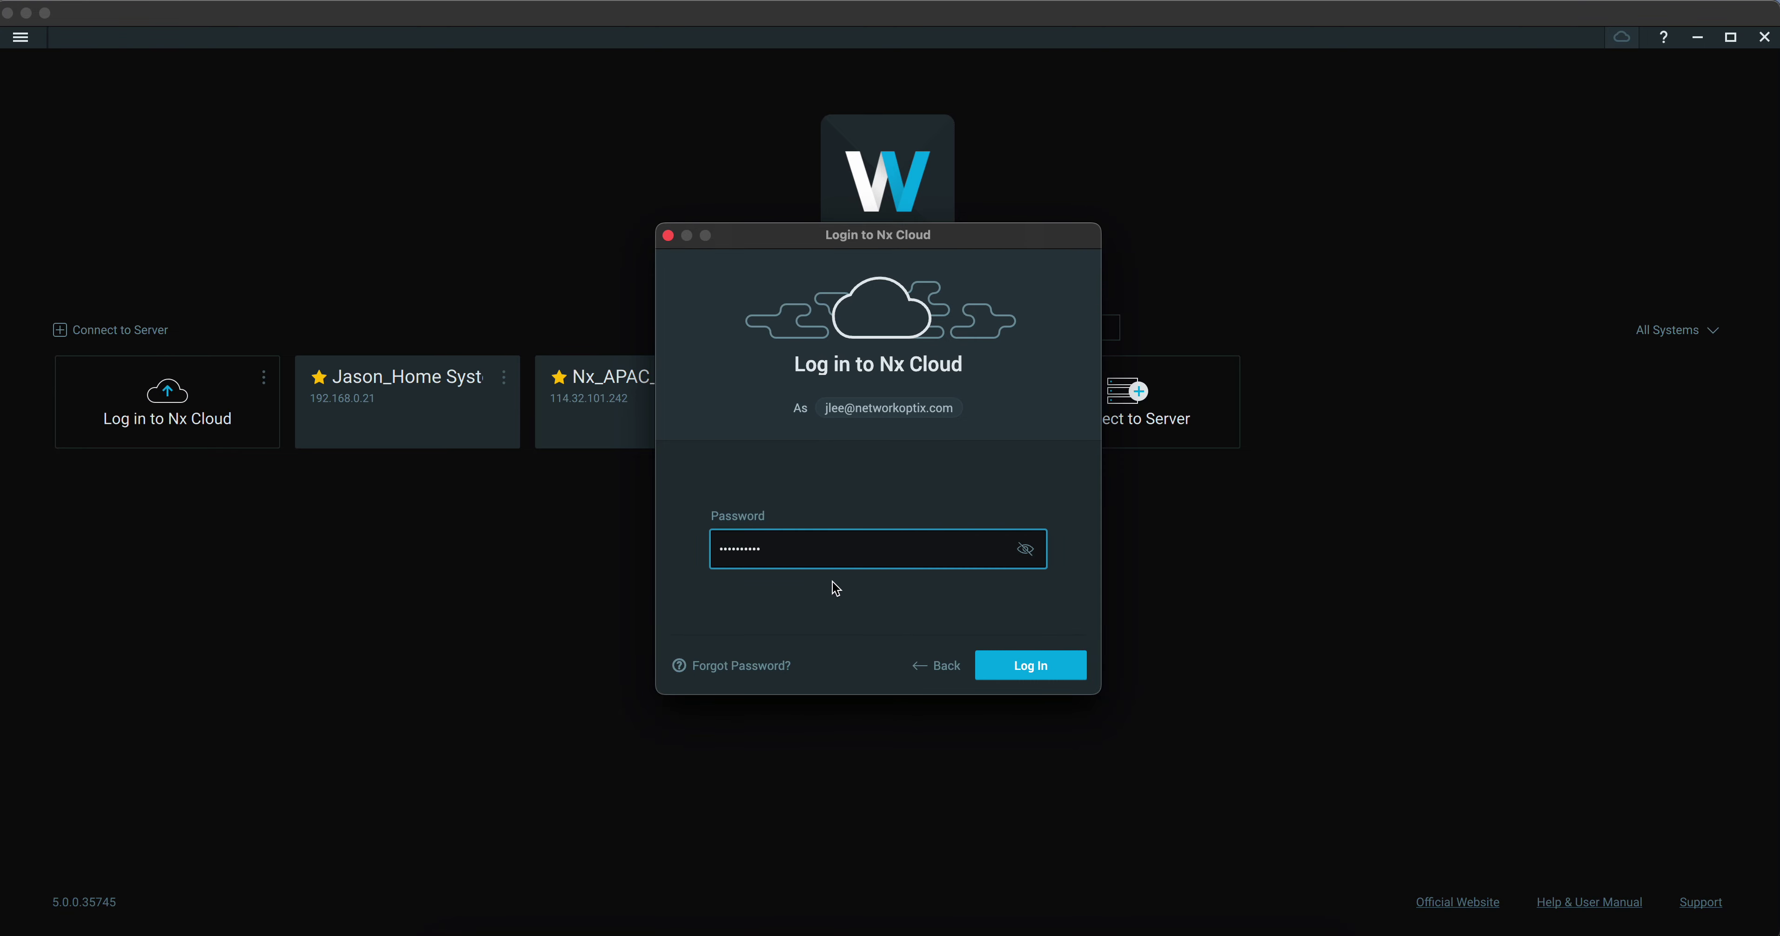
pyautogui.click(1007, 662)
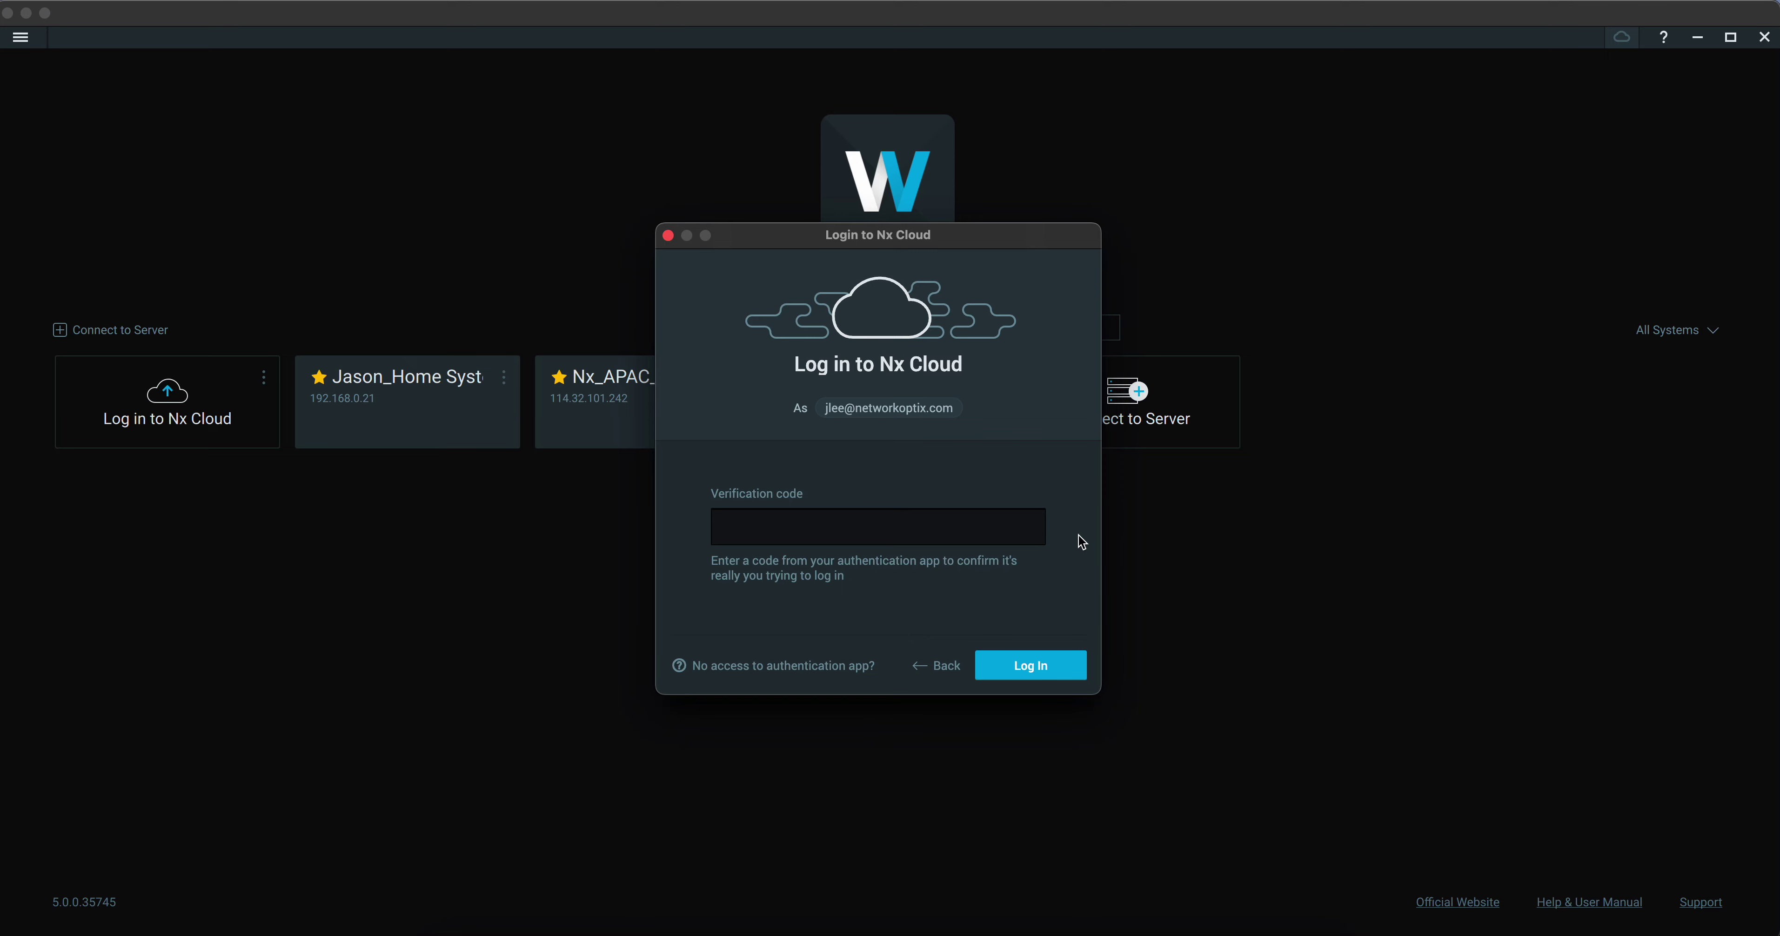
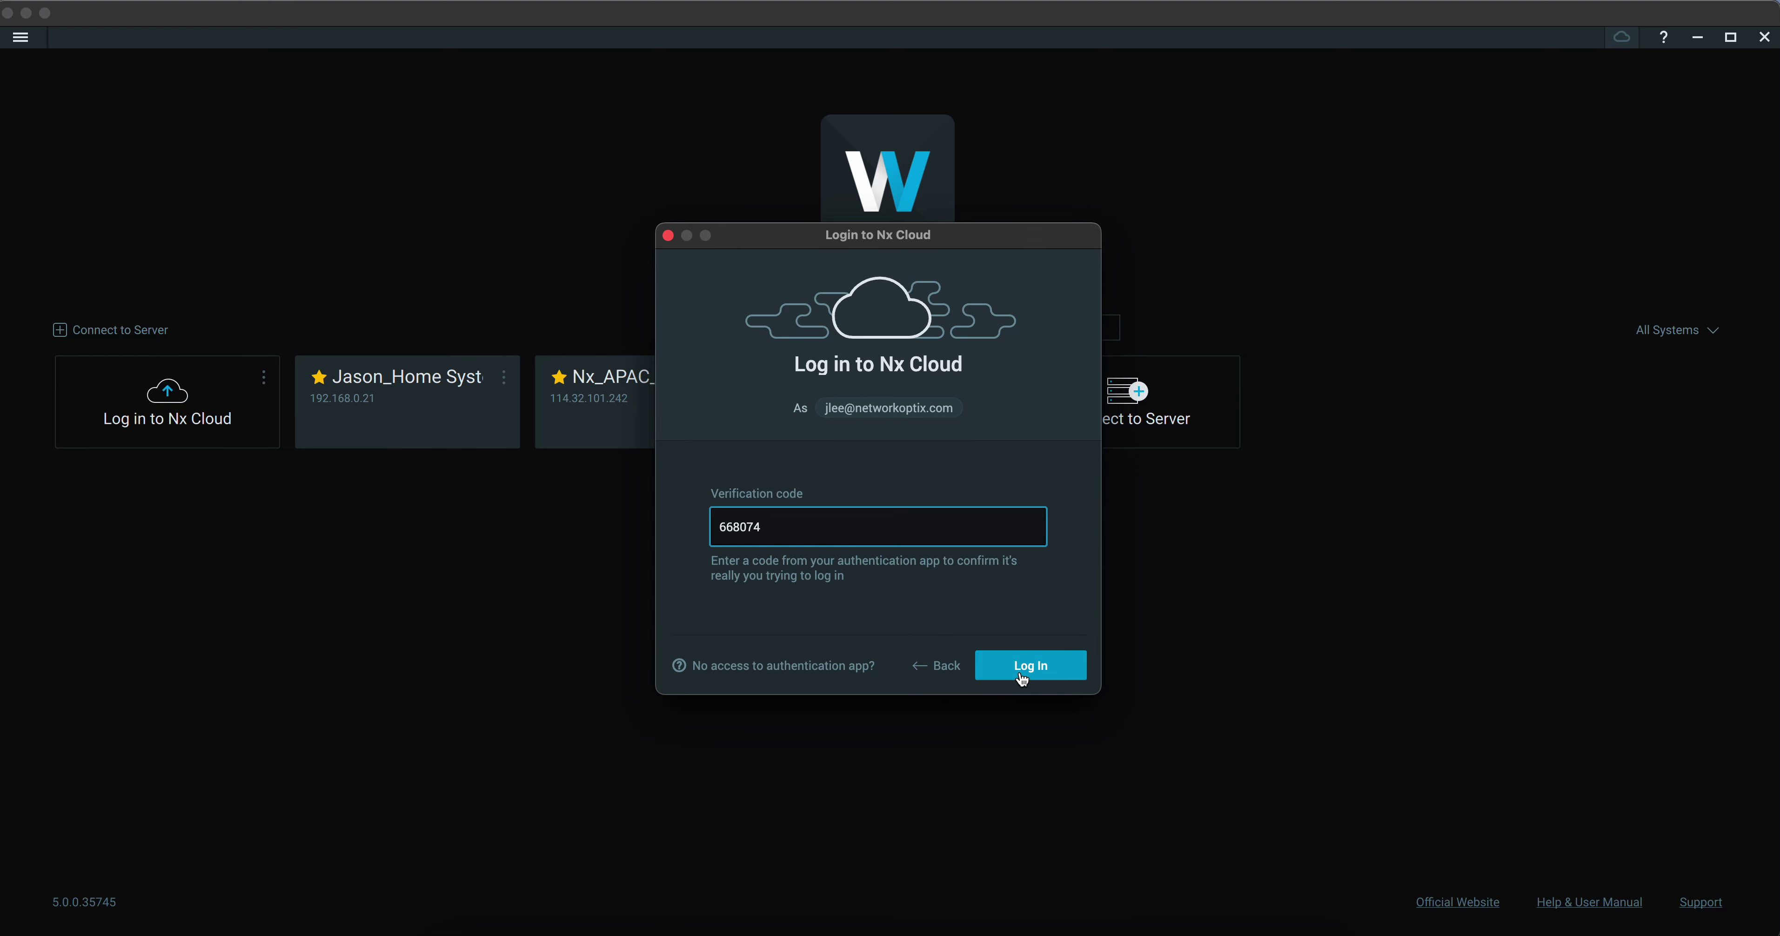
pyautogui.click(1019, 668)
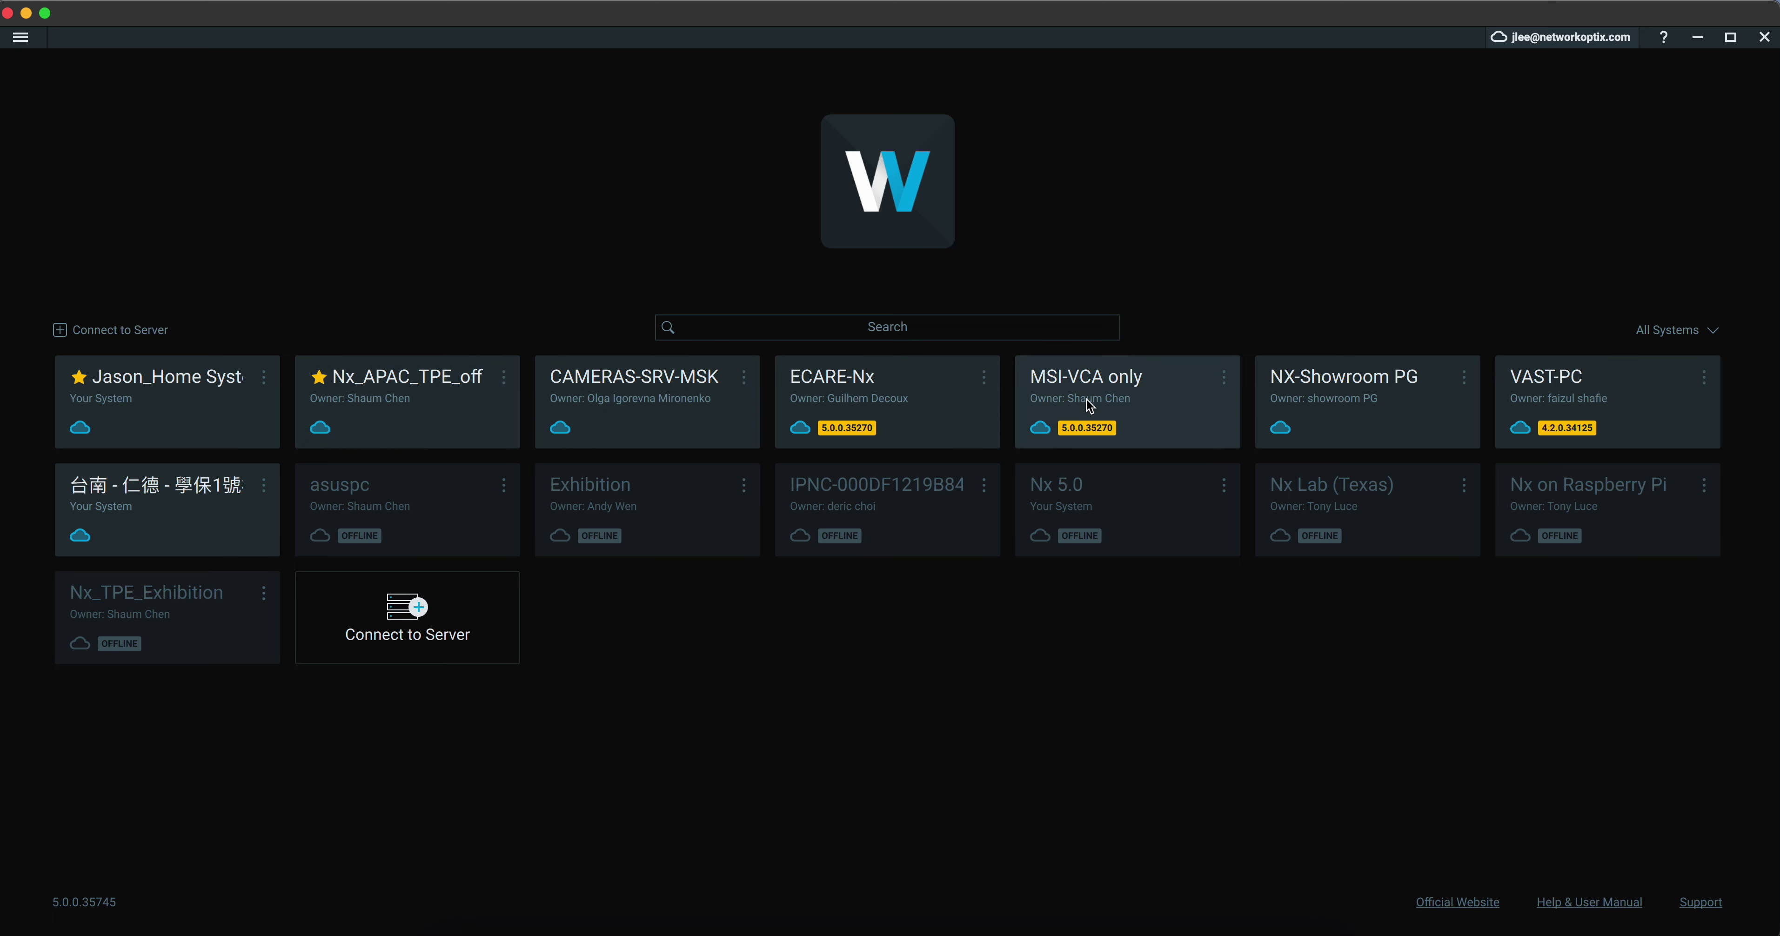
# Step: Connect to the Nx_APAC_TPE_office system from the loaded cloud systems list
pyautogui.click(446, 434)
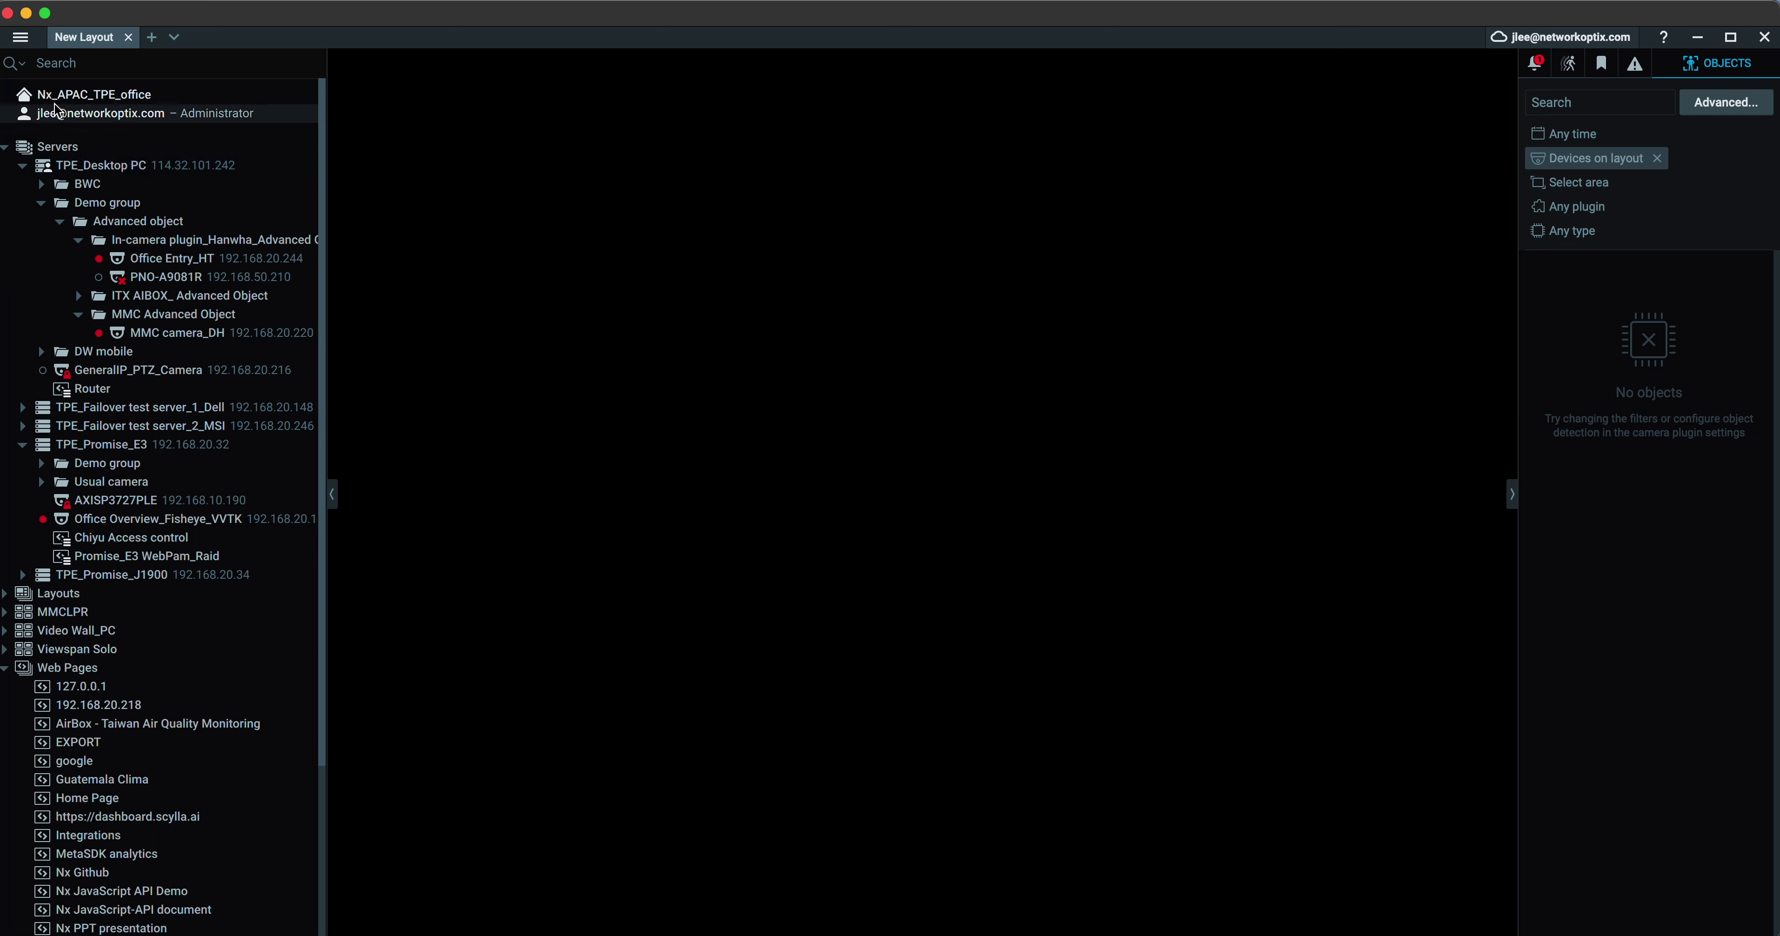
# Step: Dismiss the license expiry warning and open System Administration from the main menu
pyautogui.click(21, 38)
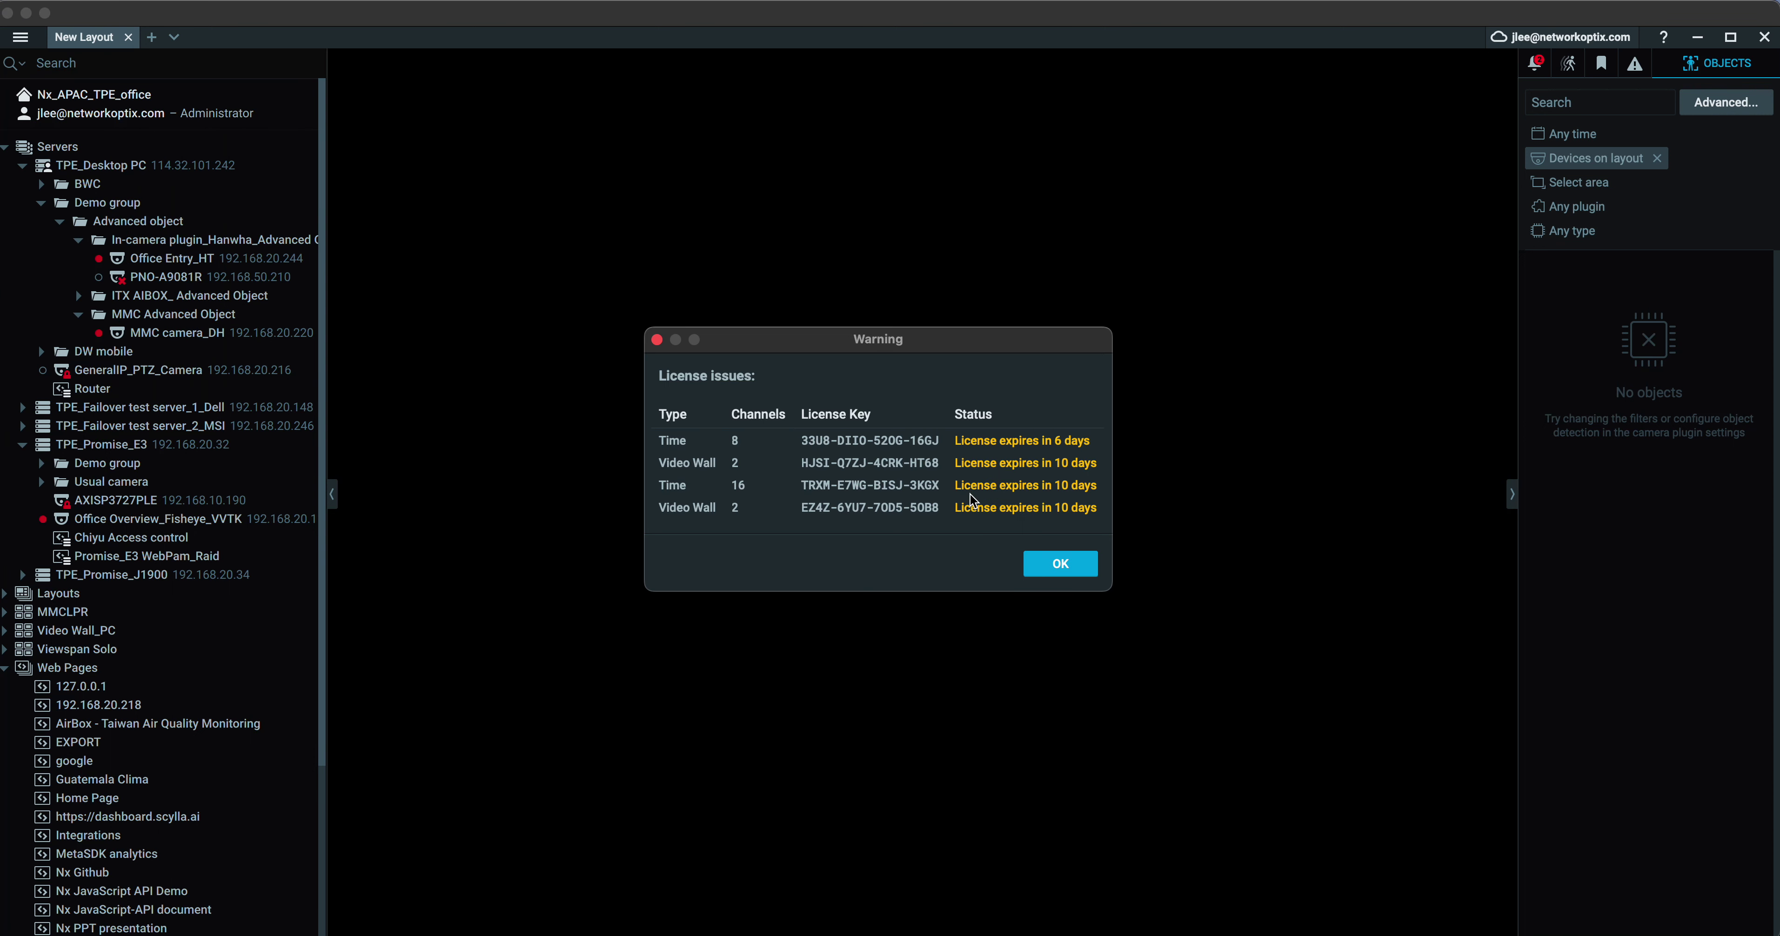
pyautogui.click(1075, 573)
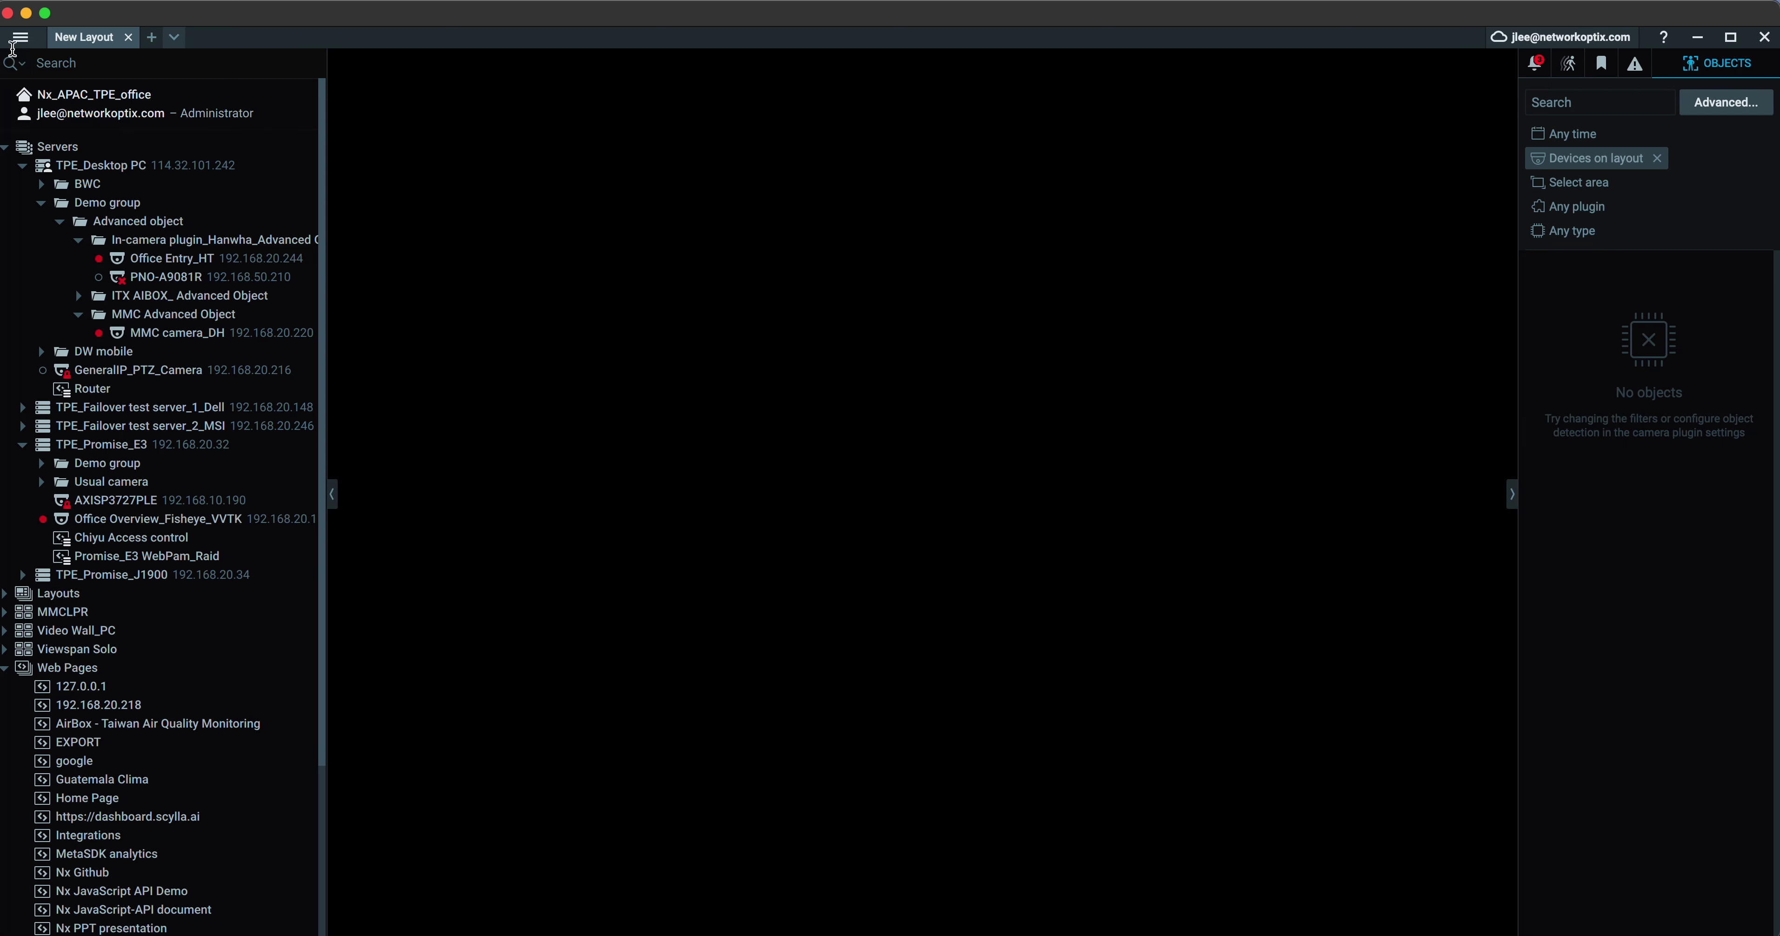
pyautogui.click(21, 37)
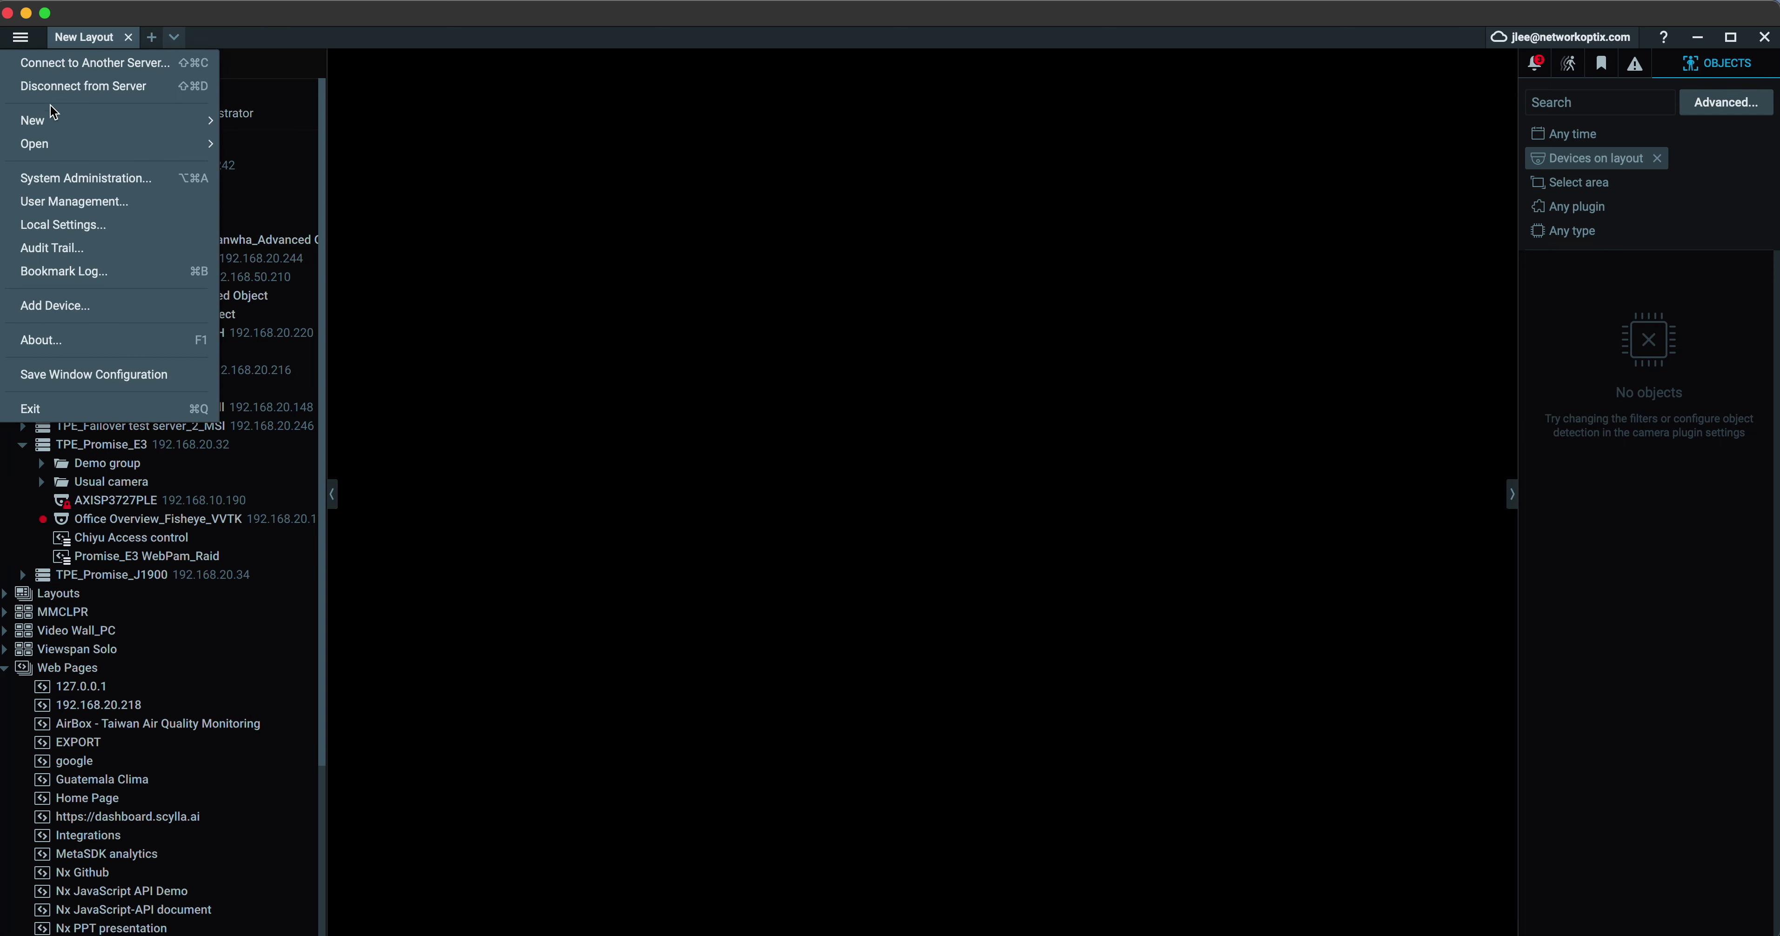
pyautogui.click(102, 179)
# Step: View the Nx Cloud tab showing which cloud account owns Nx_APAC_TPE_office
pyautogui.click(870, 154)
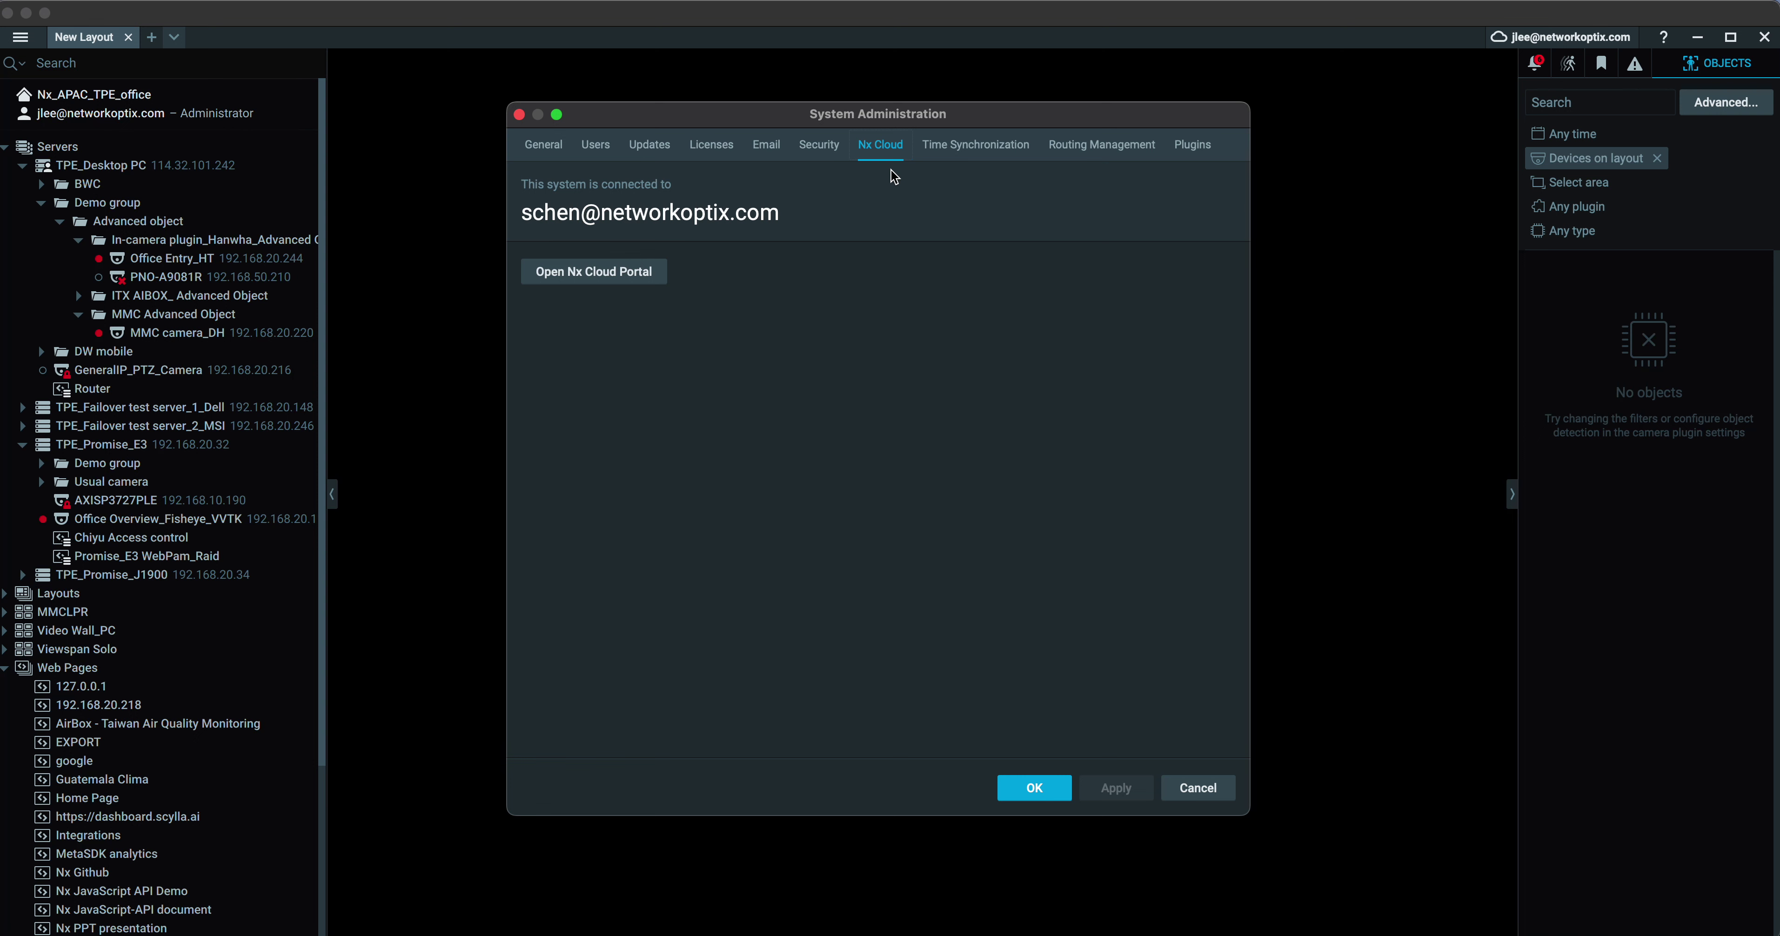
# Step: Begin a new user from the Users tab with an e-mail address and the Live Viewer role
pyautogui.click(604, 153)
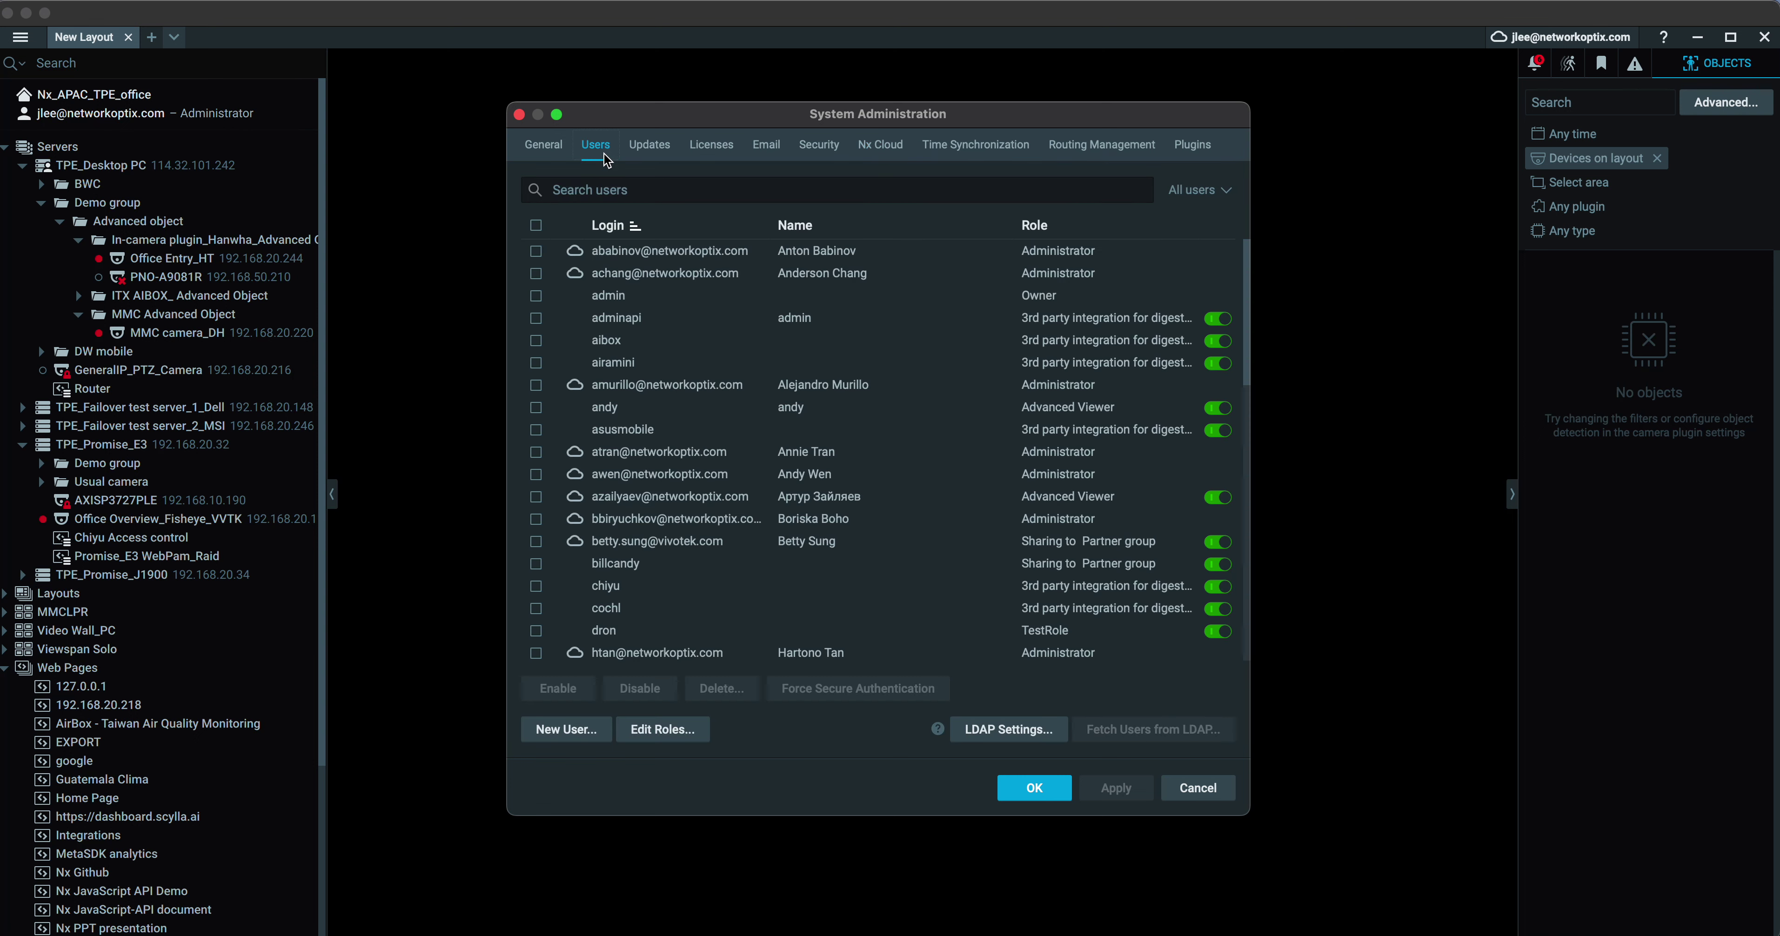
pyautogui.click(587, 728)
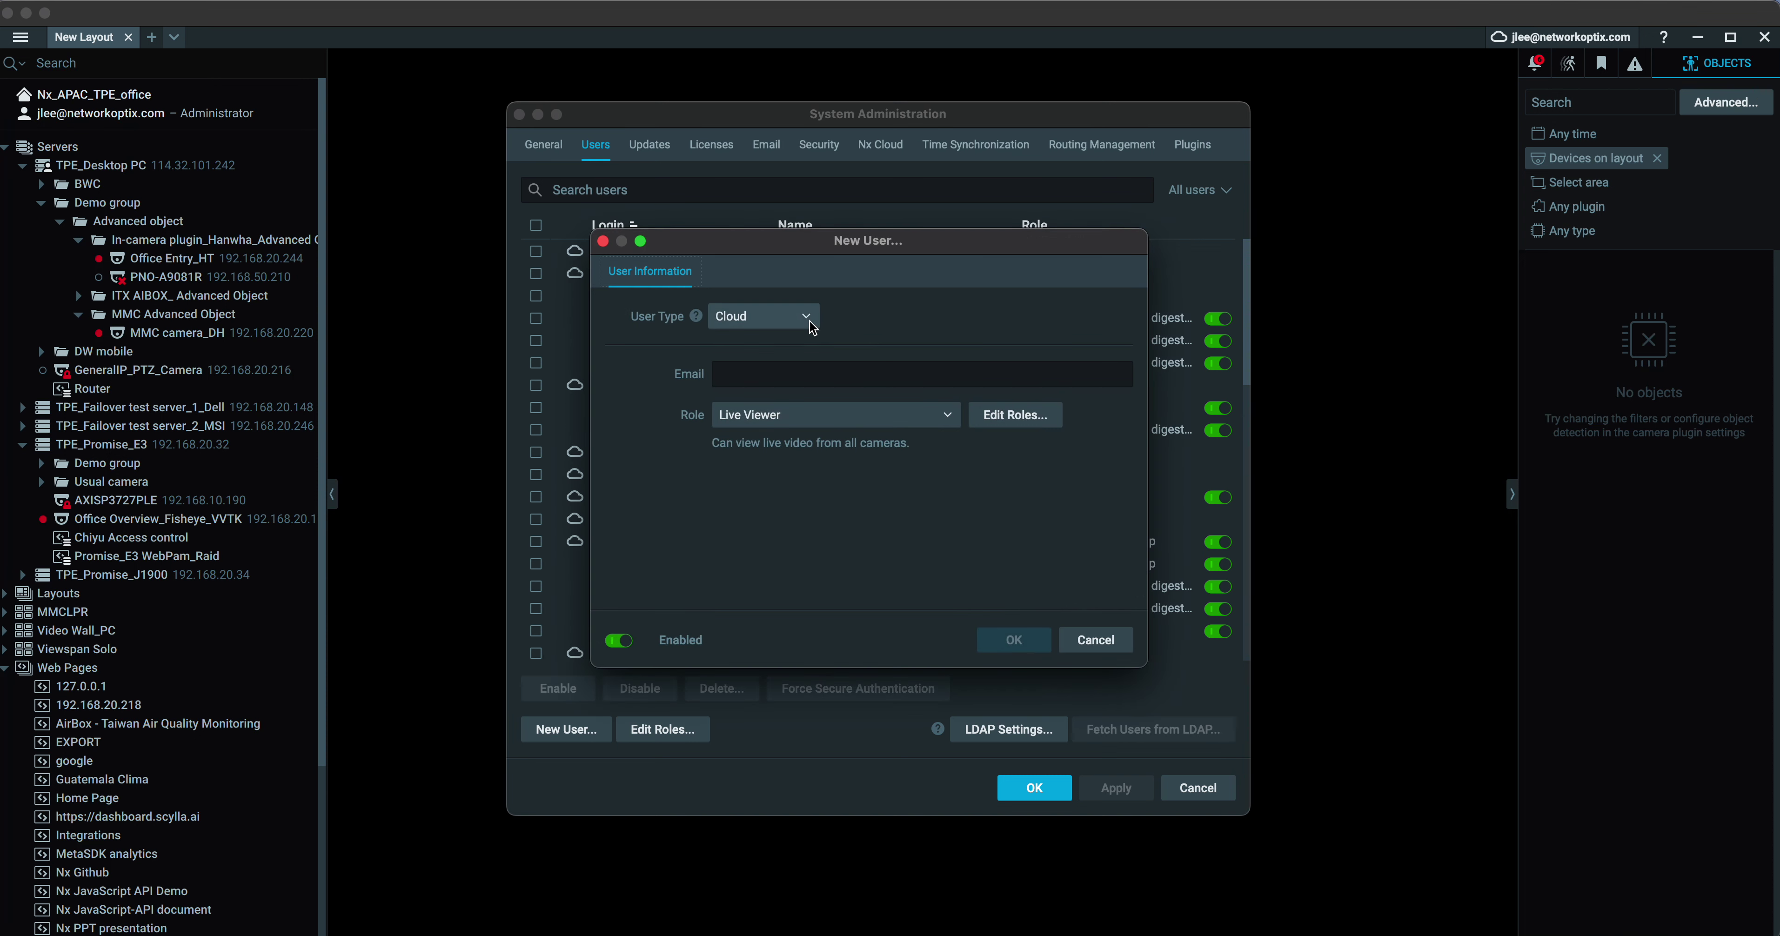
pyautogui.click(825, 380)
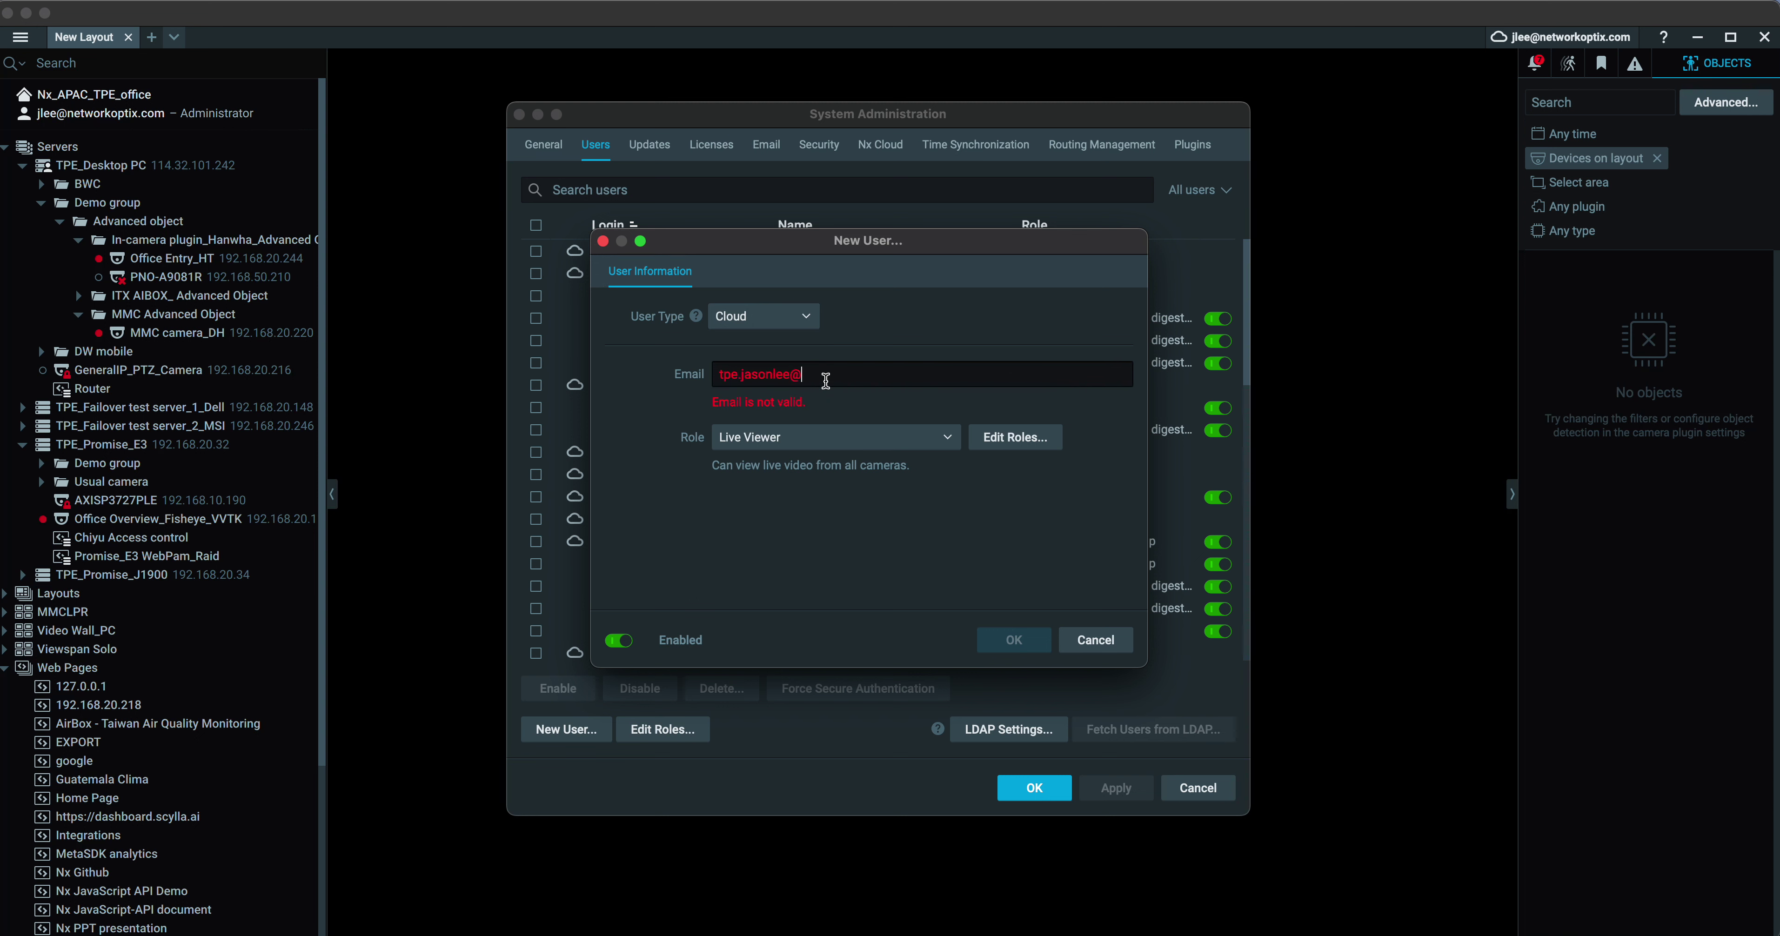
pyautogui.click(837, 437)
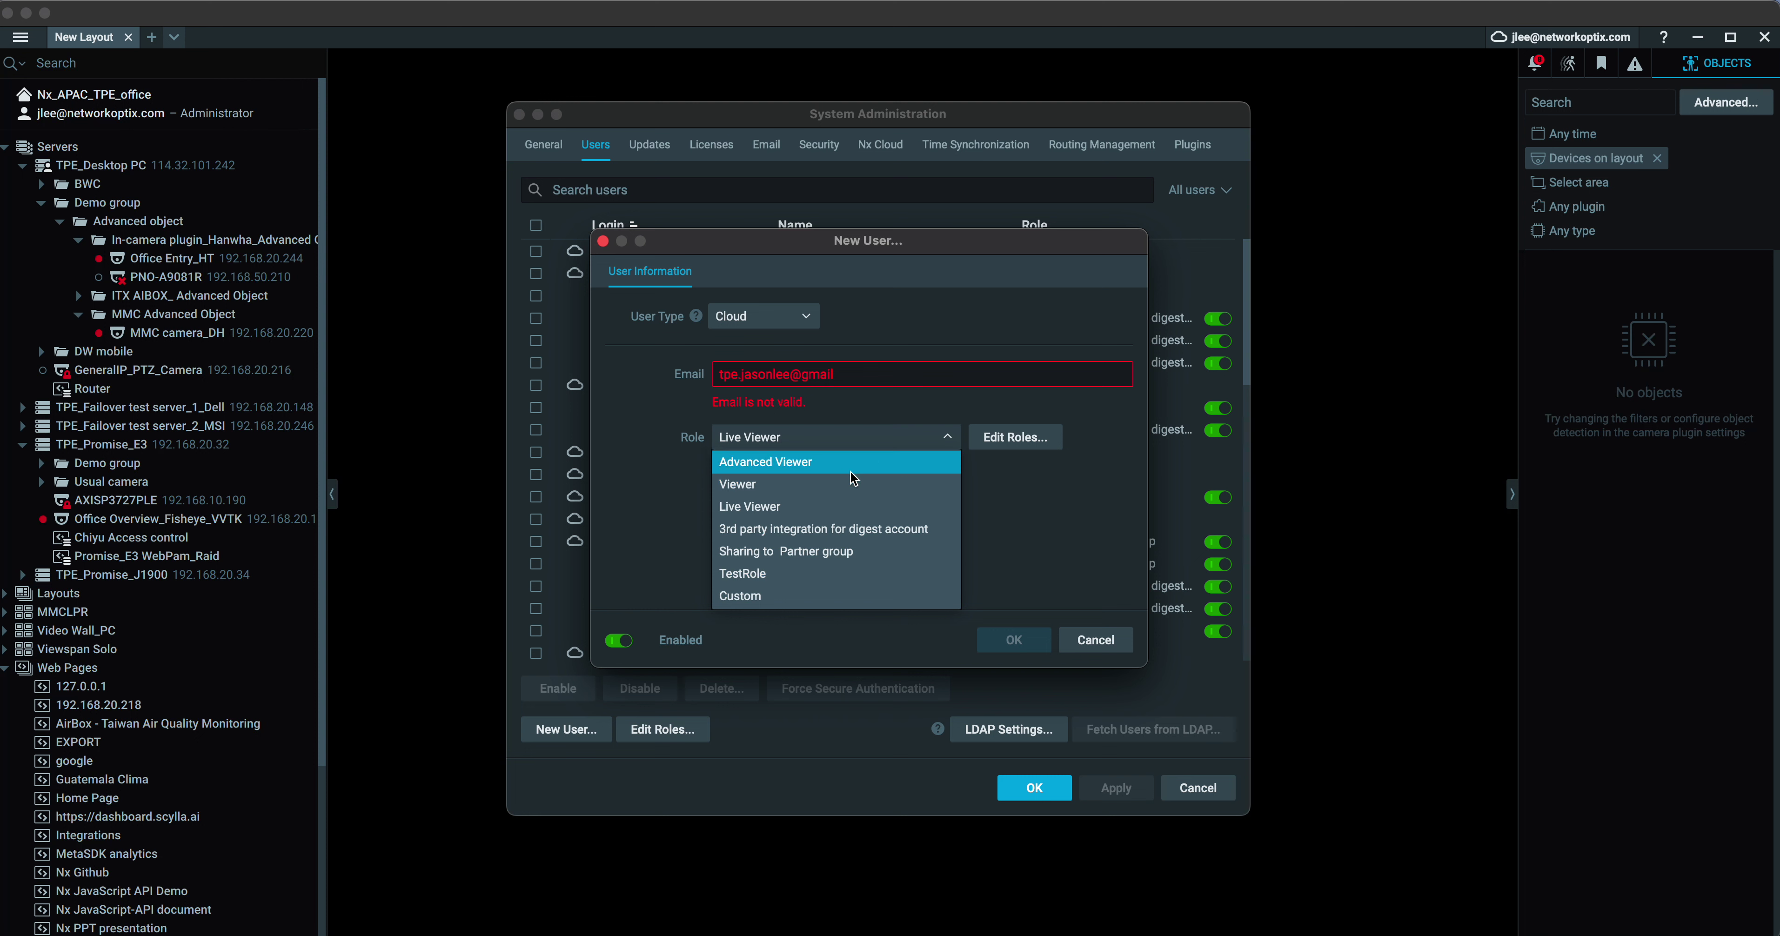
pyautogui.click(1007, 527)
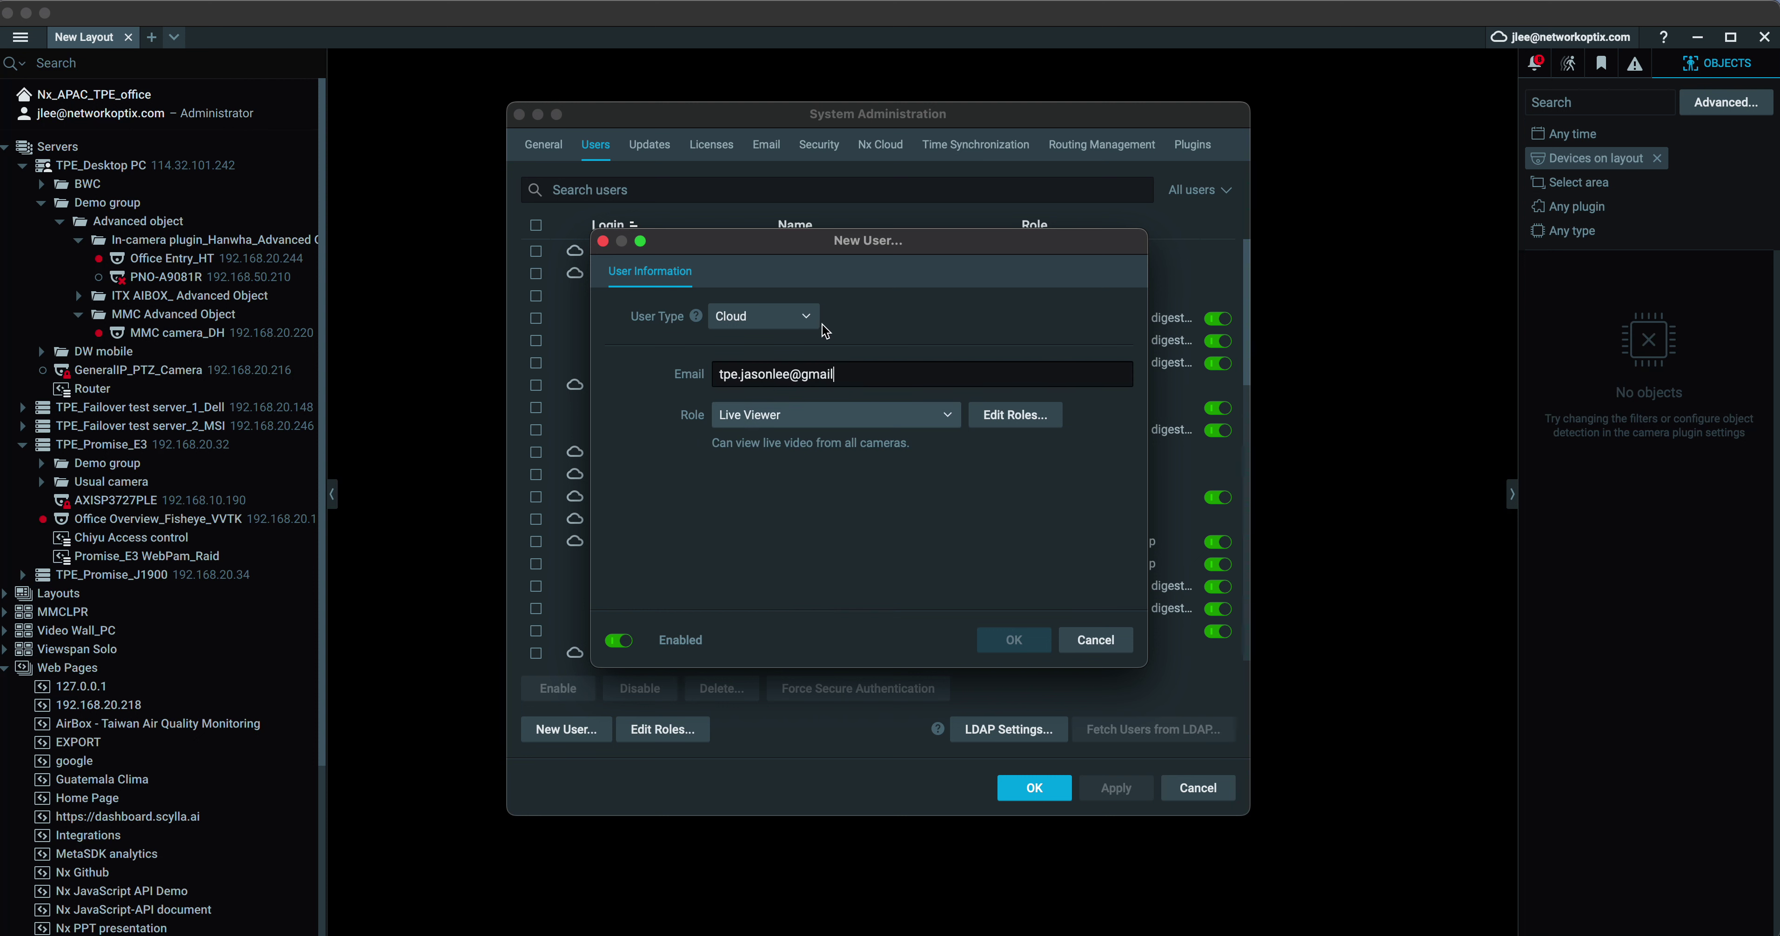
pyautogui.click(810, 325)
# Step: Switch the user type to Local, keep Live Viewer, then cancel the new user
pyautogui.click(796, 336)
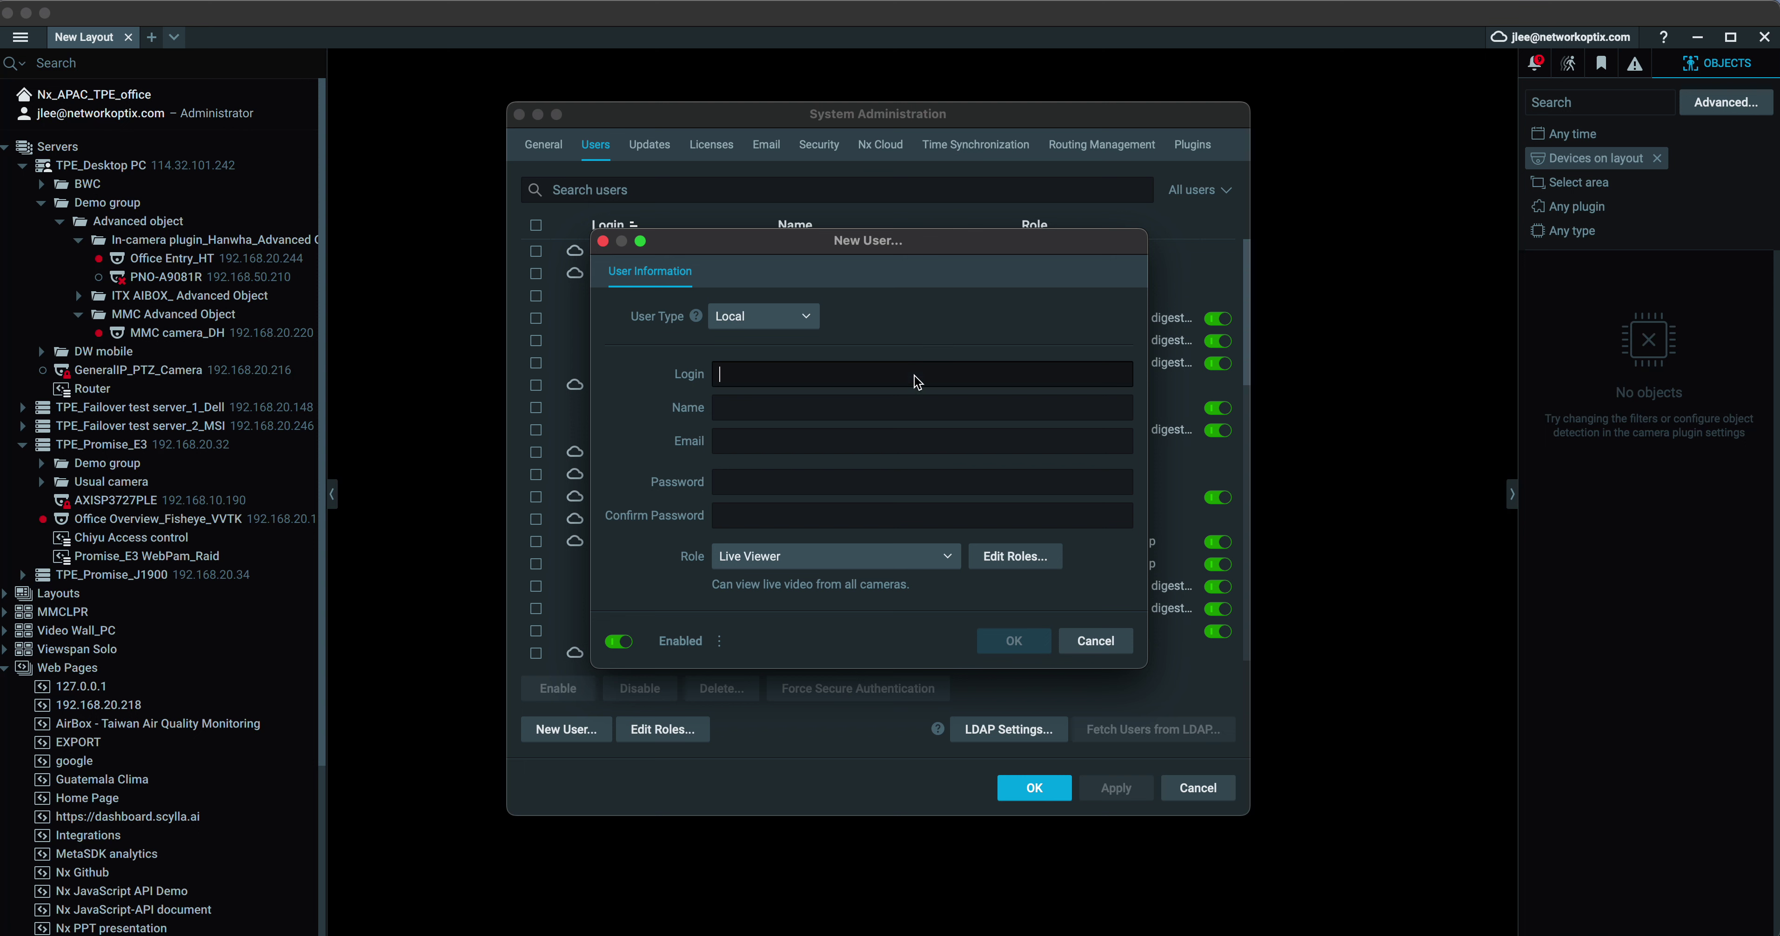
pyautogui.click(943, 555)
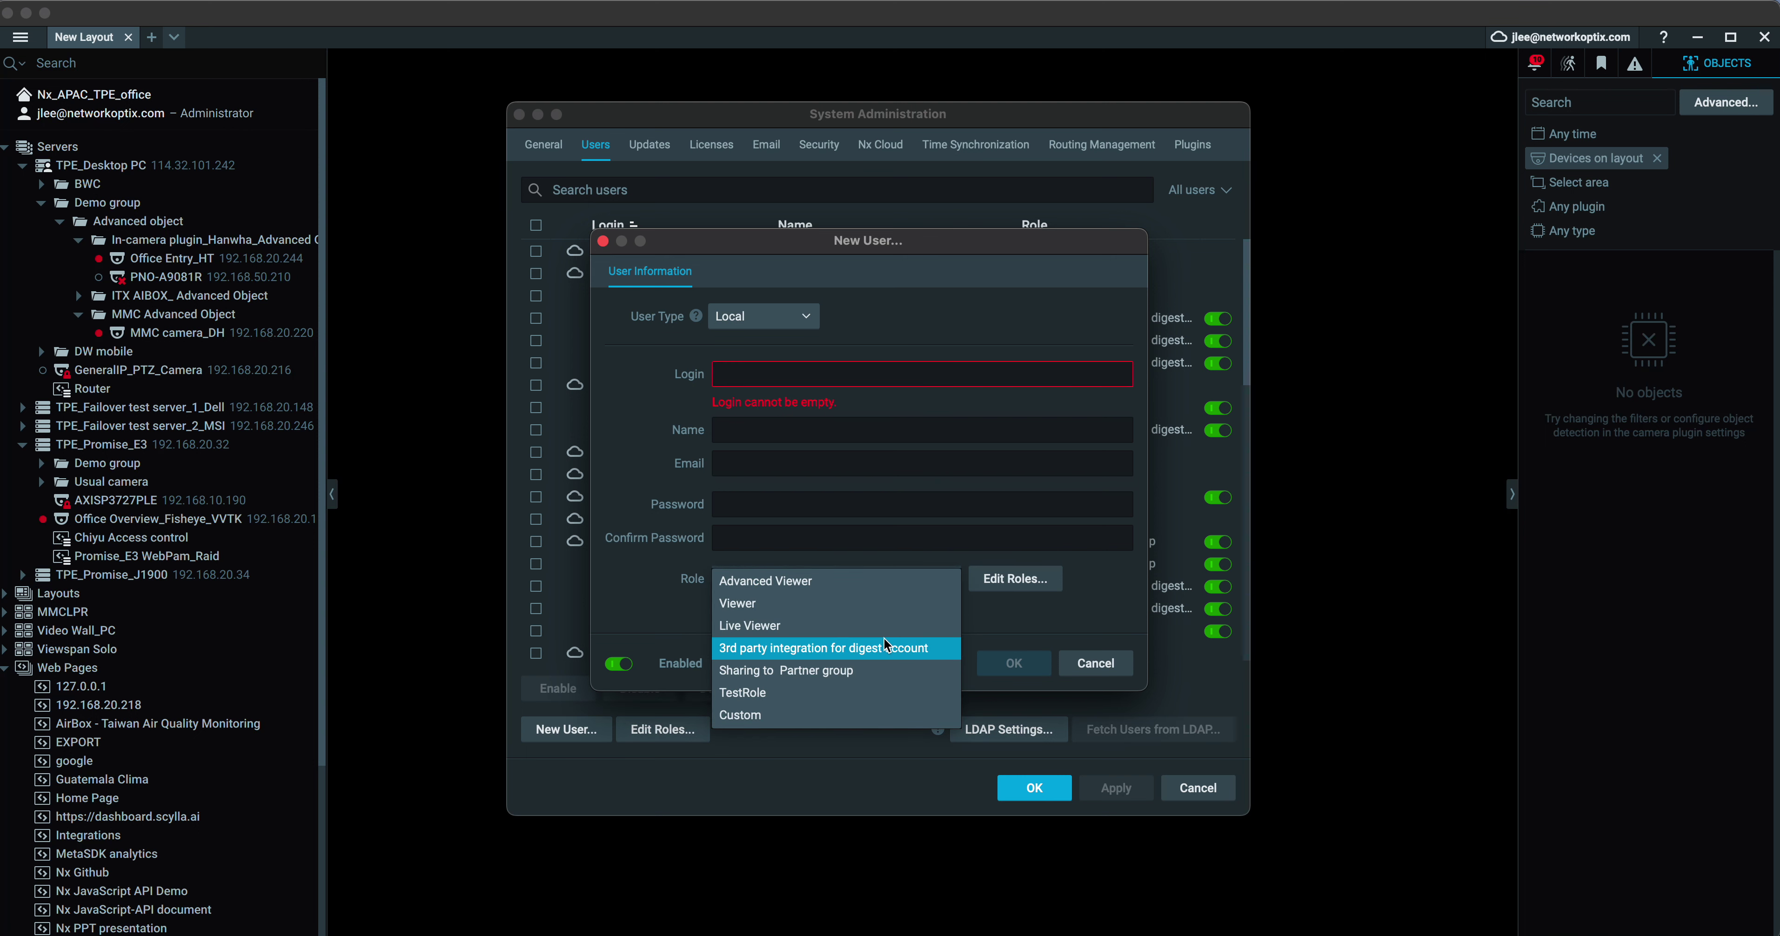
pyautogui.click(919, 625)
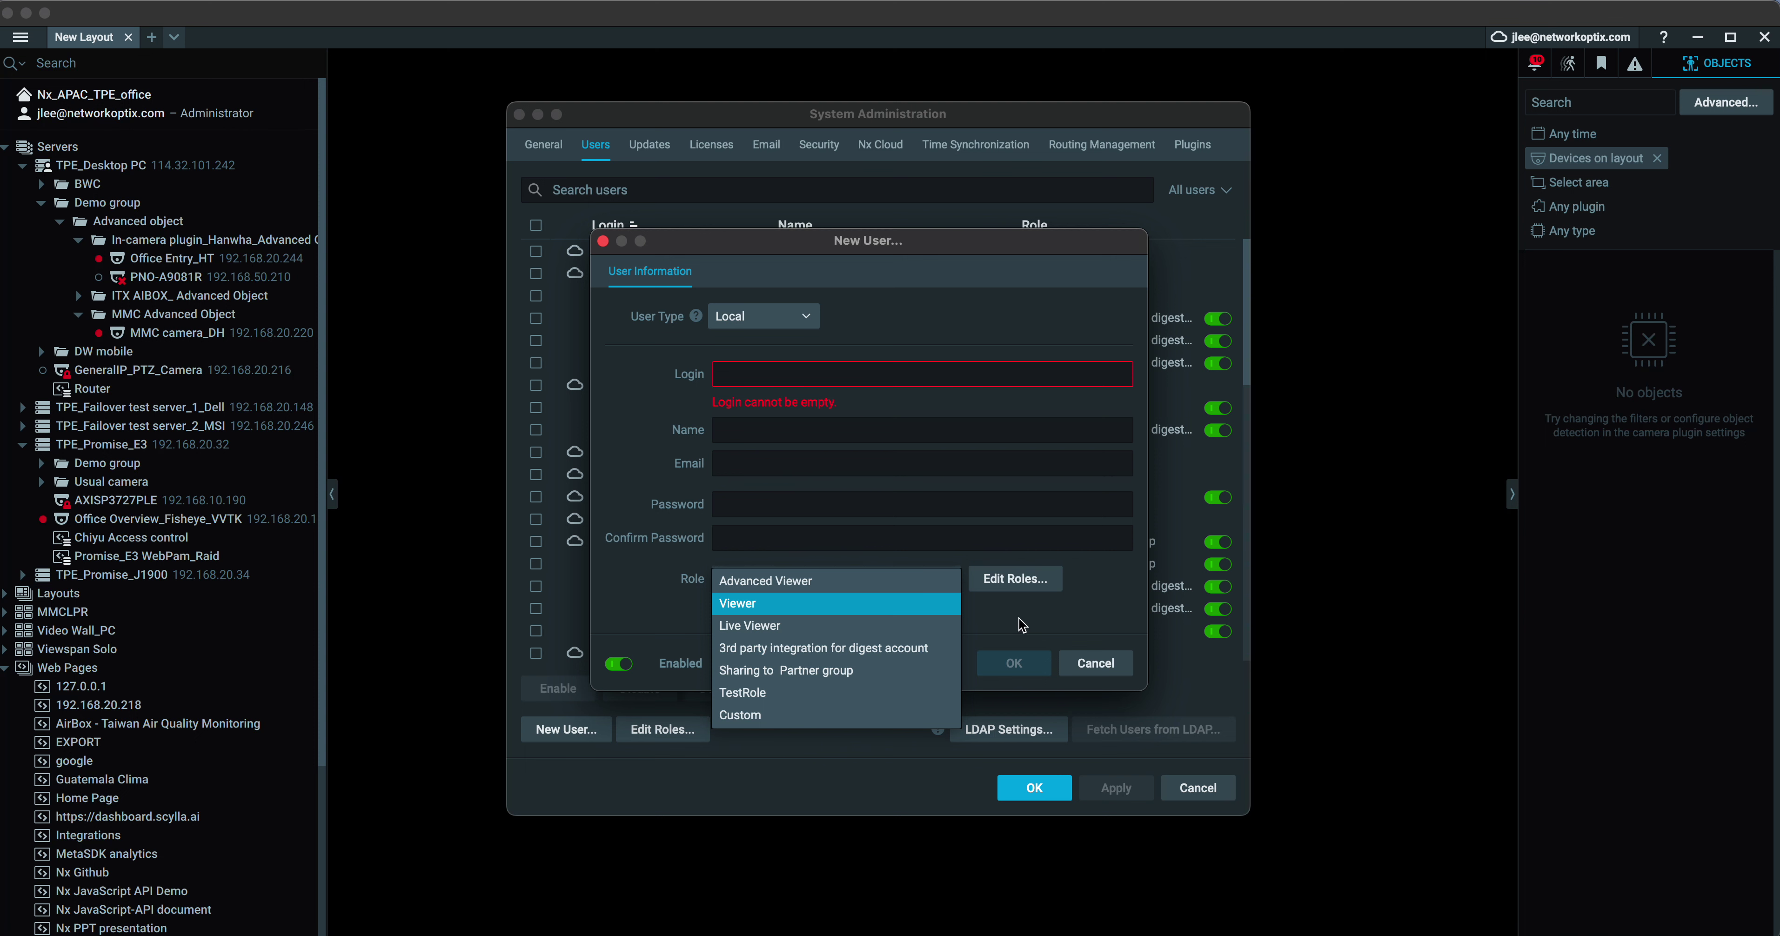
pyautogui.click(1095, 665)
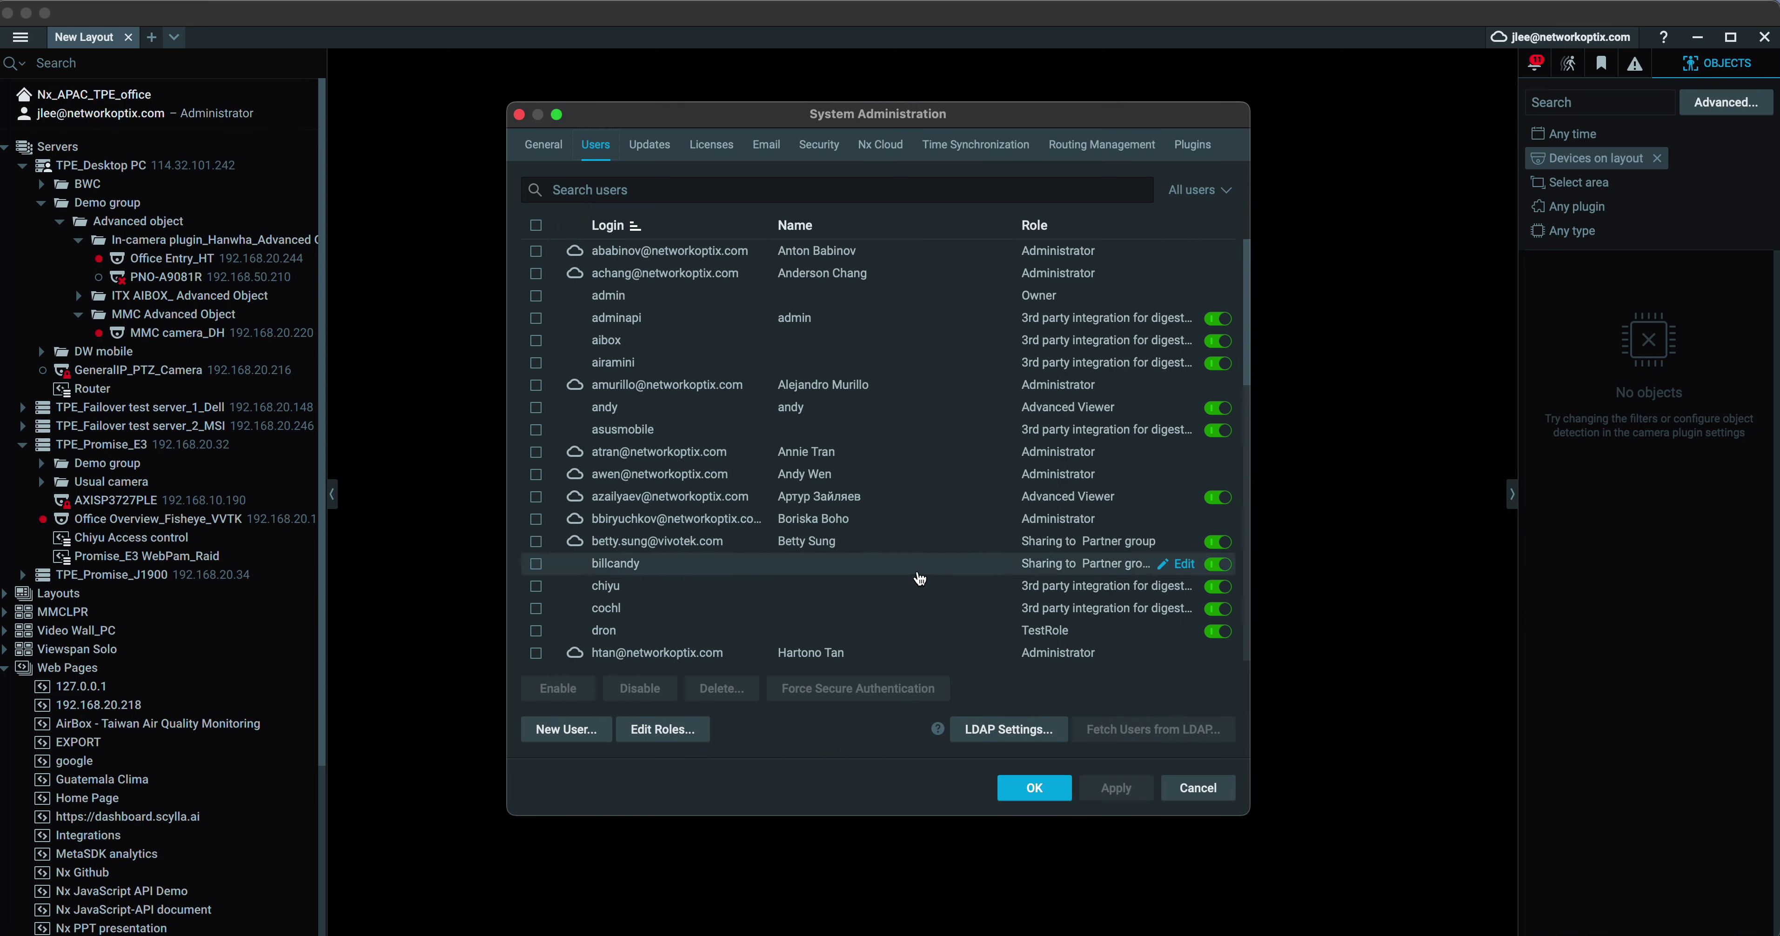
# Step: Close System Administration with OK and disconnect from the server via the main menu
pyautogui.click(1024, 780)
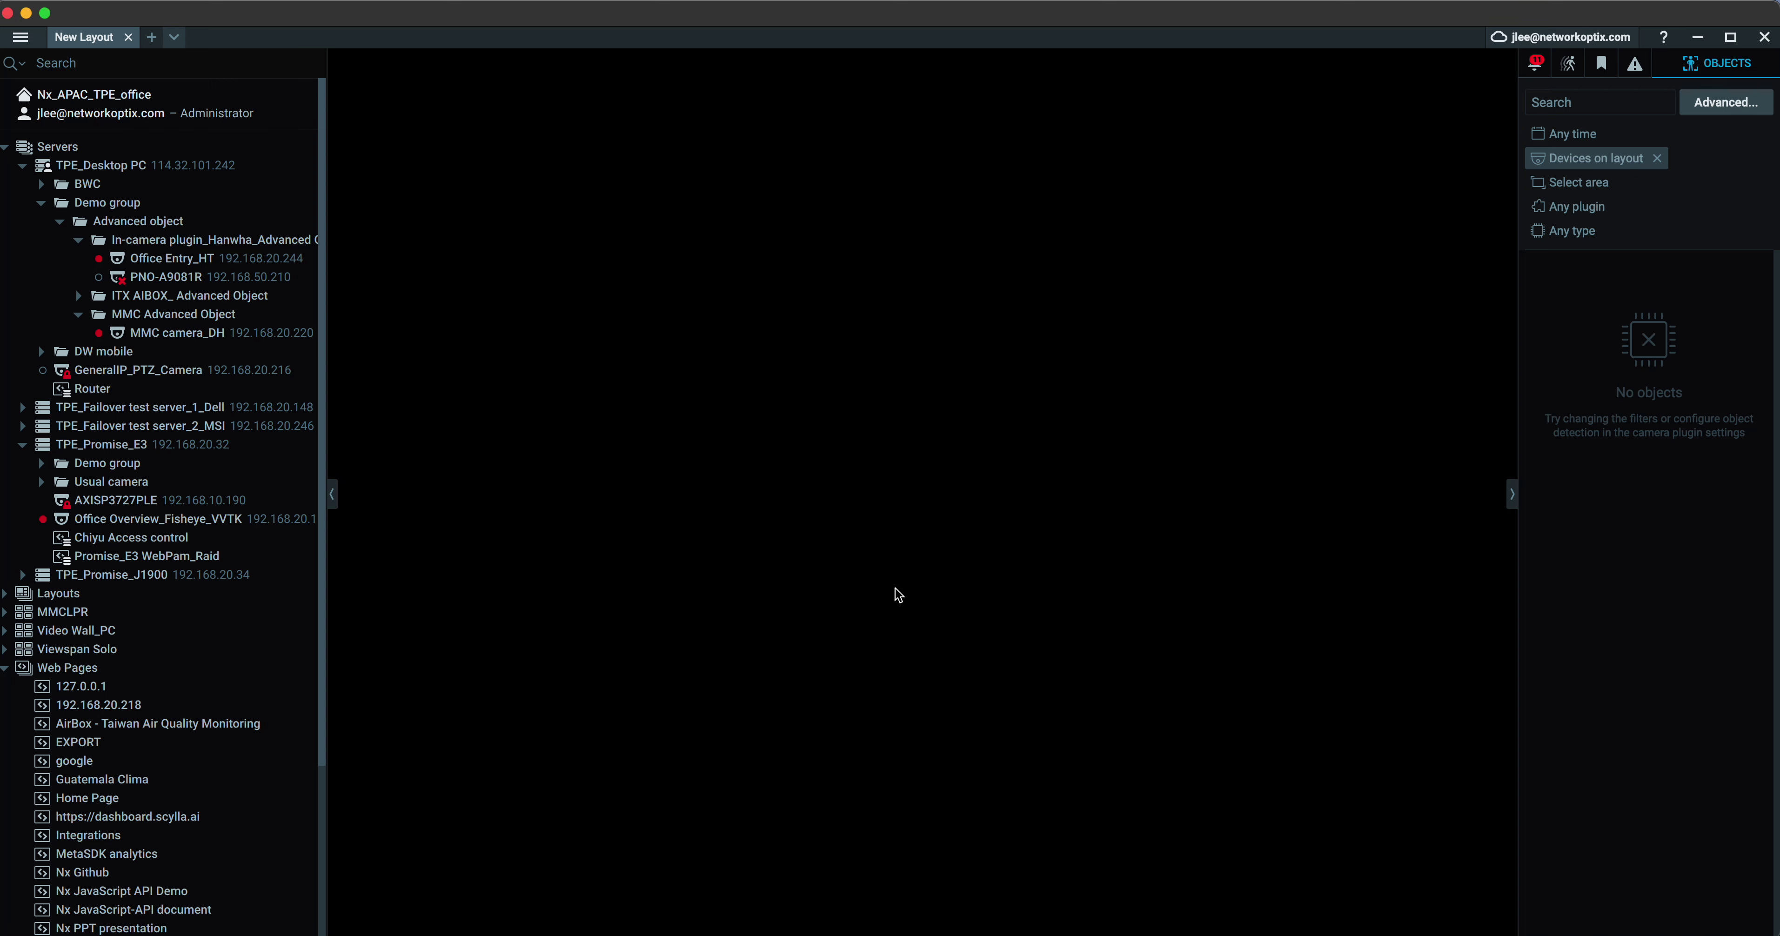
pyautogui.click(21, 36)
pyautogui.click(61, 84)
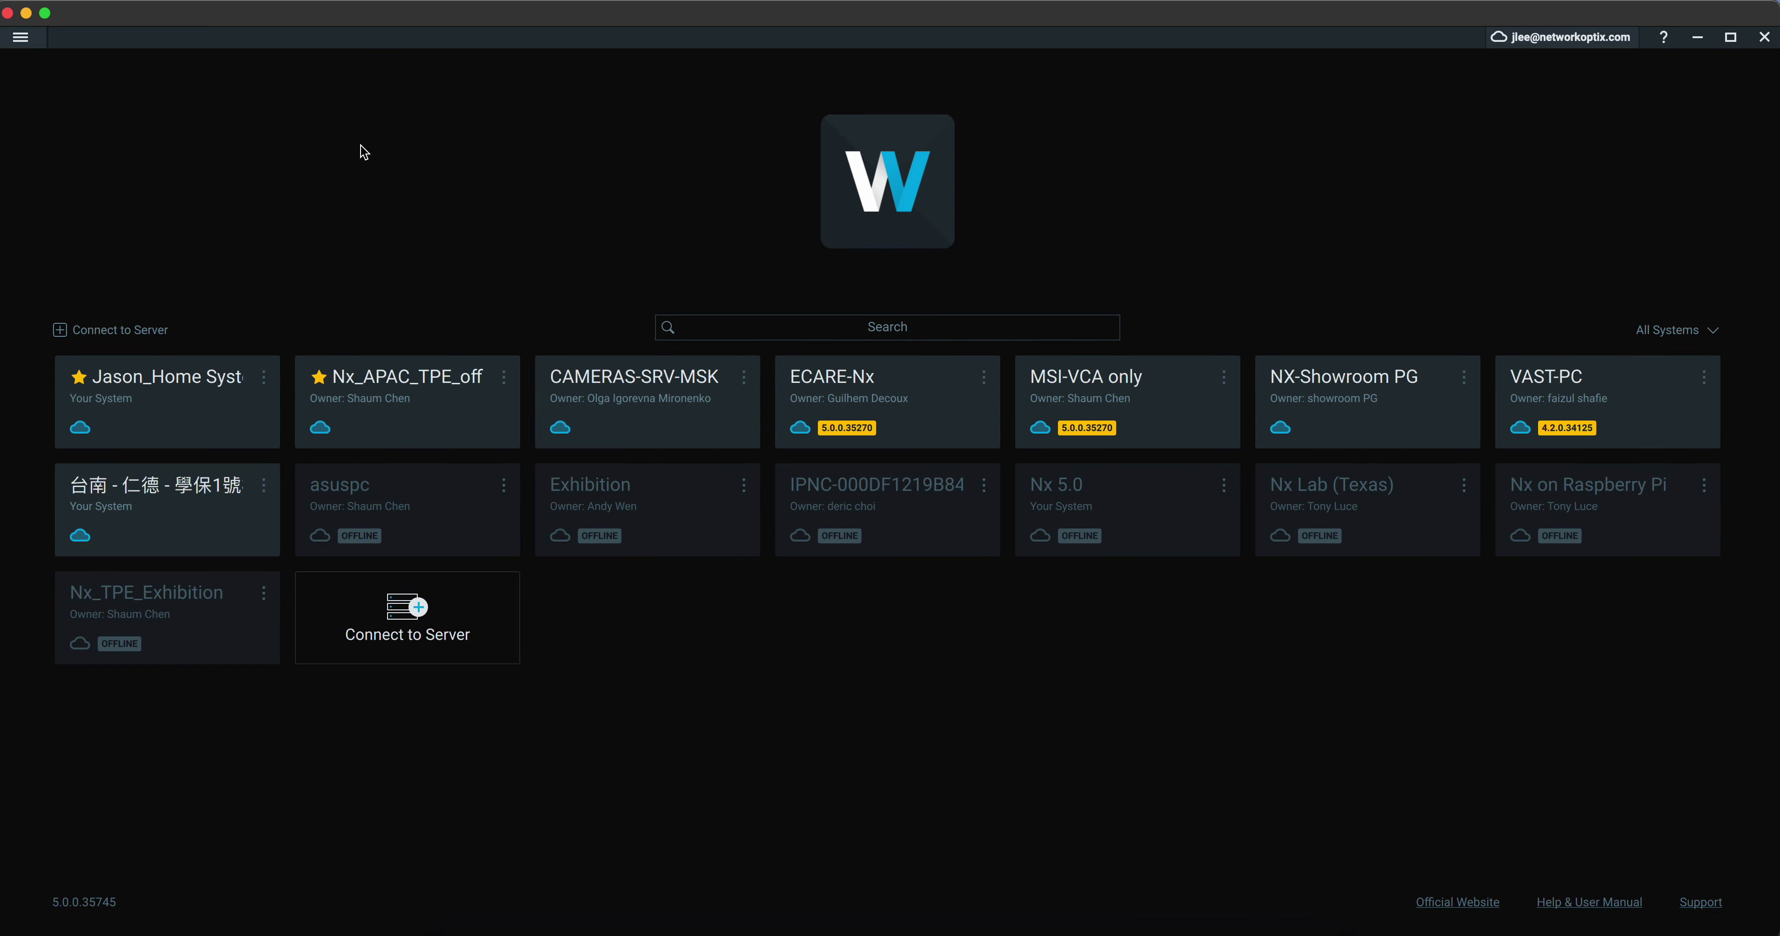